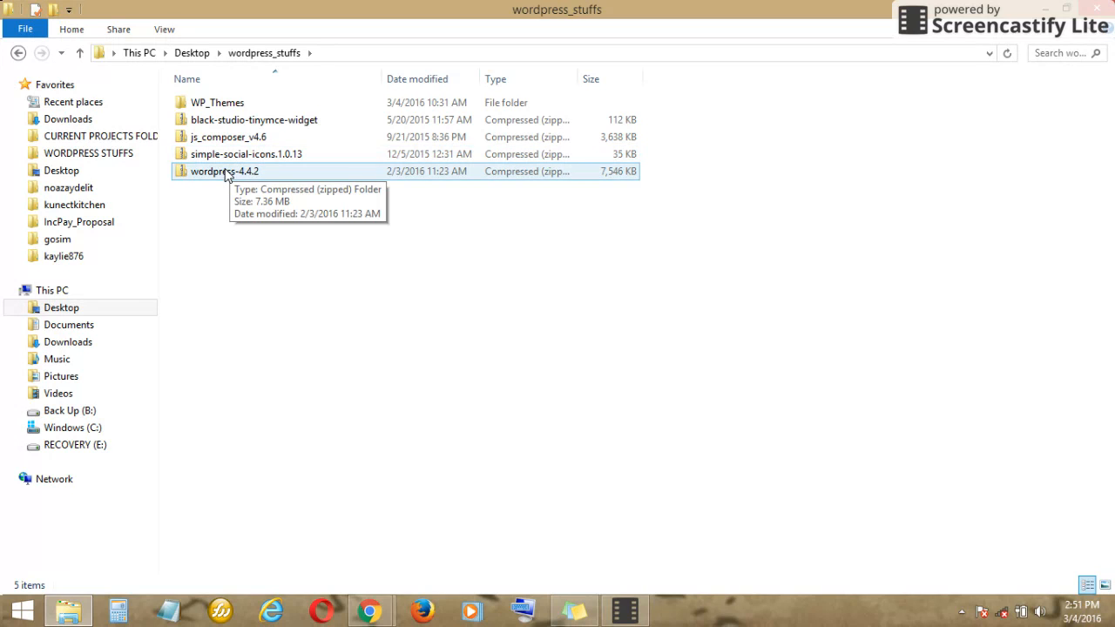
- Open the wordpress-4.4.2.zip archive and copy the wordpress folder inside it
double_click(183, 174)
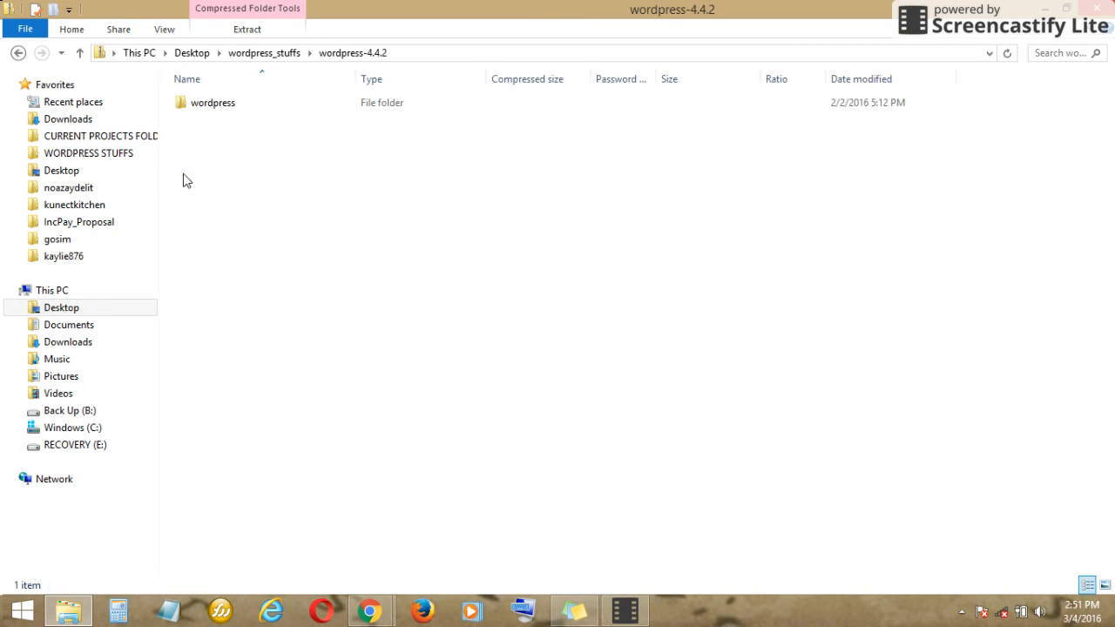
left_click(209, 106)
right_click(210, 108)
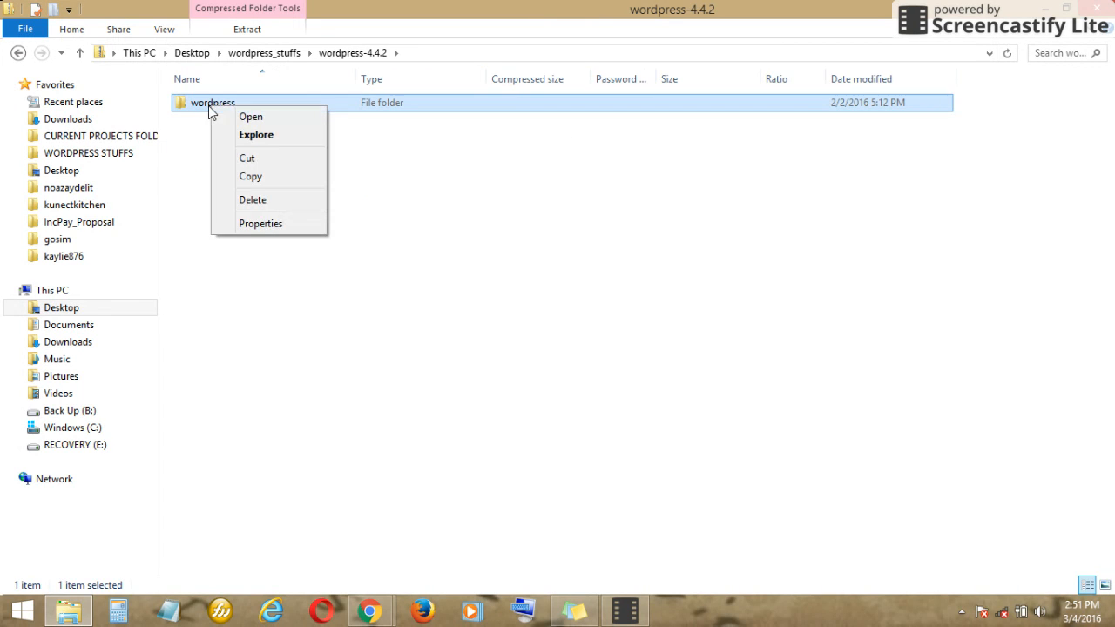
left_click(253, 177)
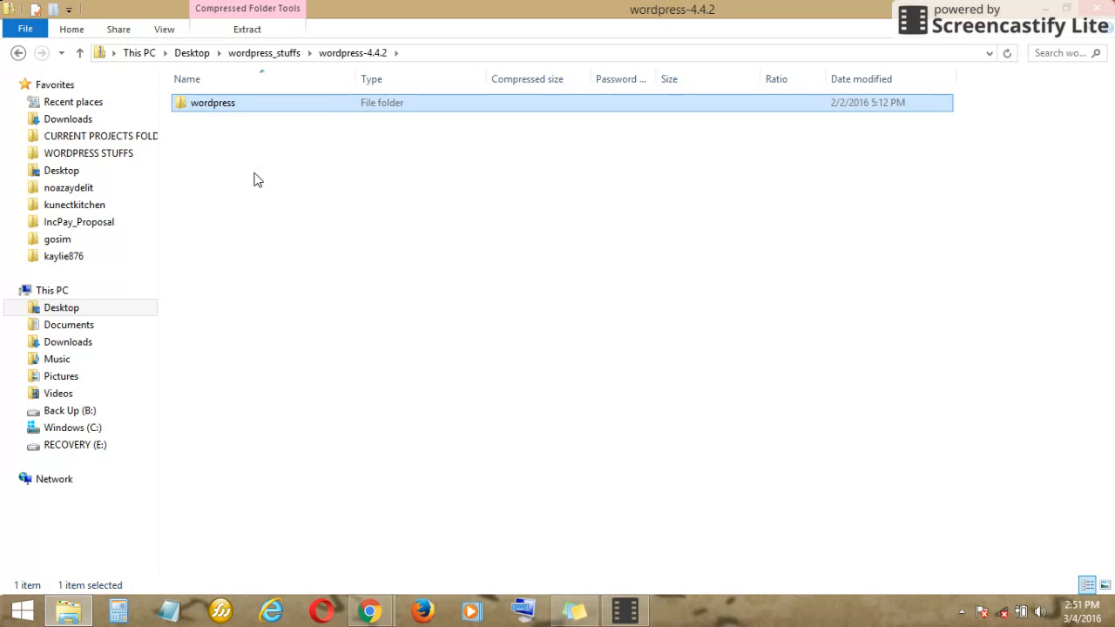
- Paste the wordpress folder into C:\xampp\htdocs, starting the copy of its 1,422 items
left_click(50, 291)
double_click(258, 250)
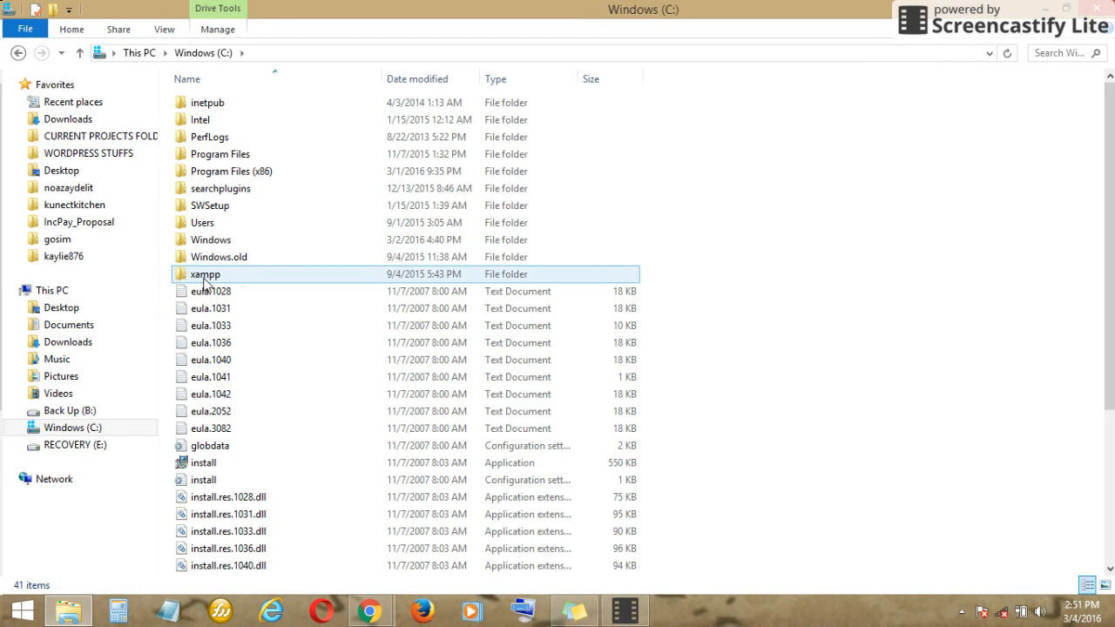
double_click(197, 279)
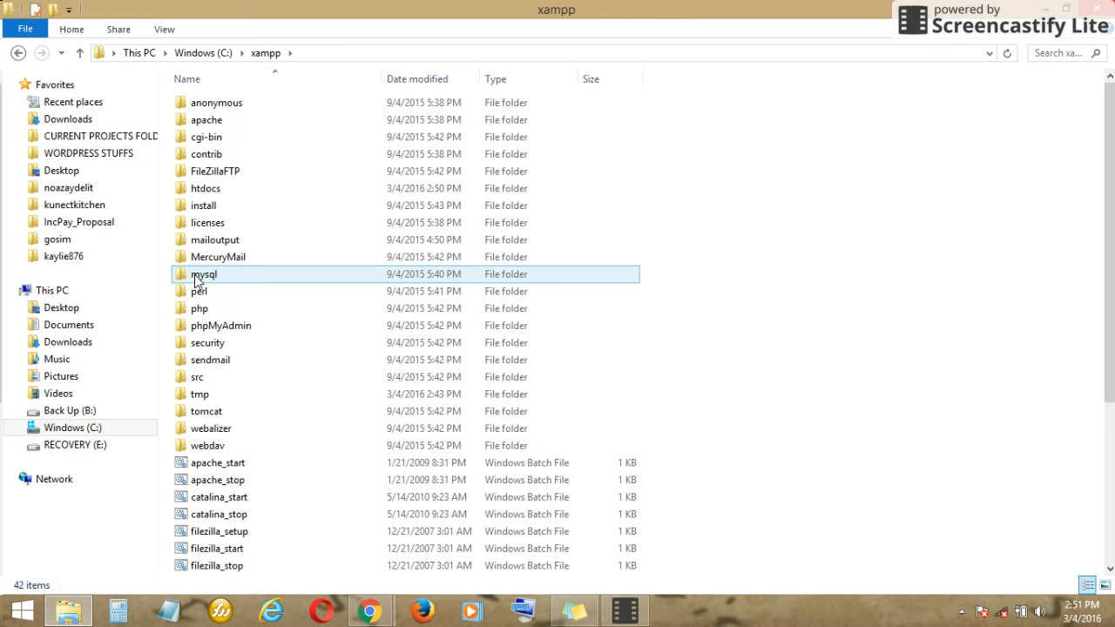
double_click(206, 191)
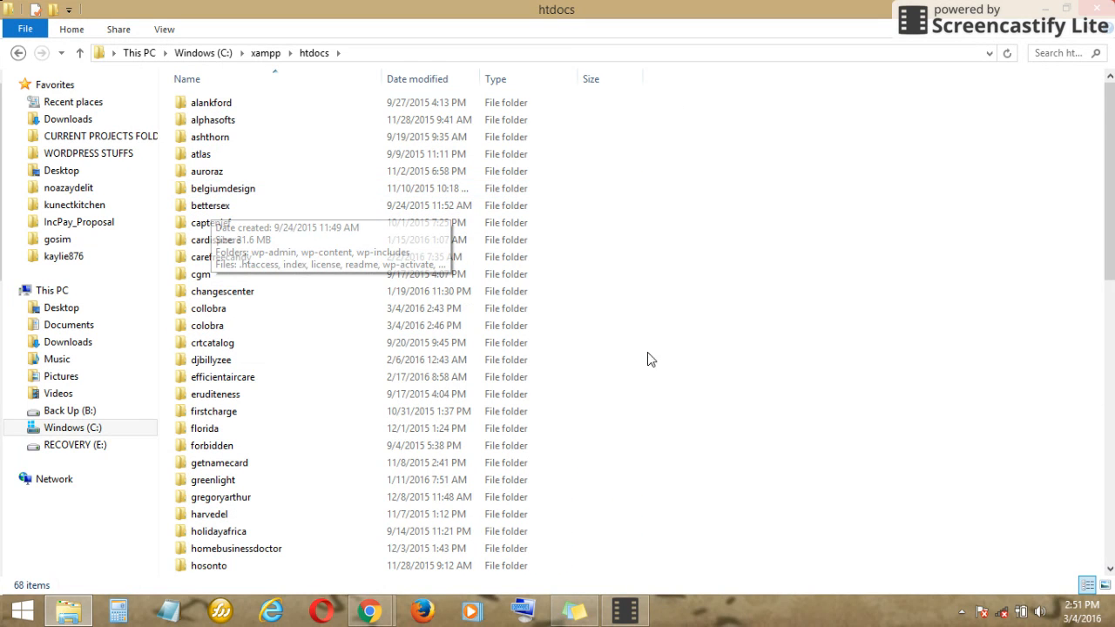
right_click(682, 353)
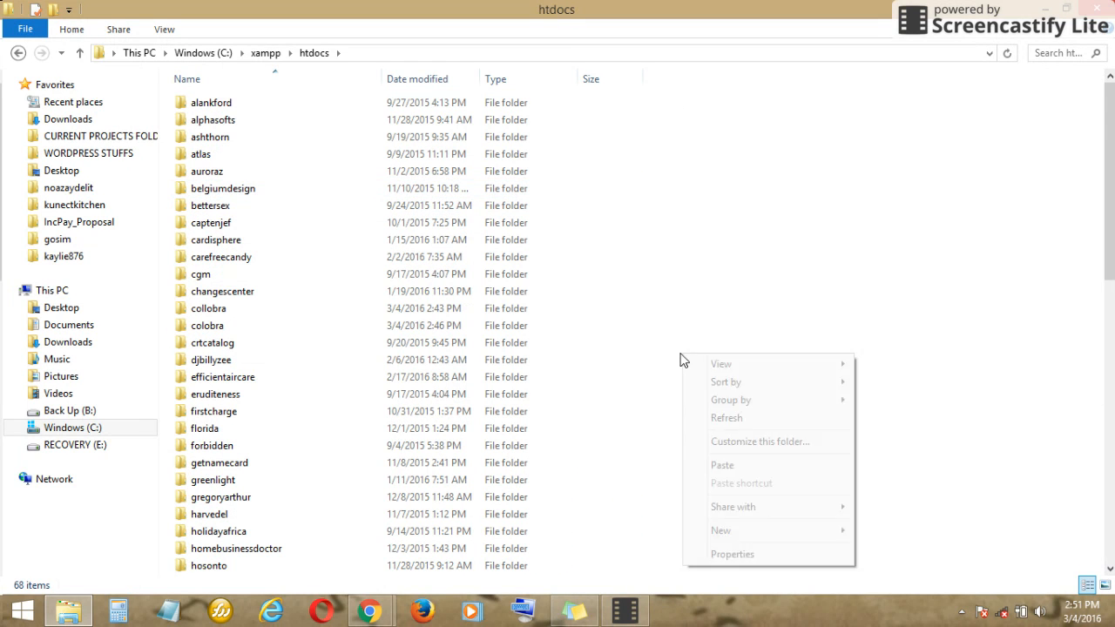
left_click(723, 465)
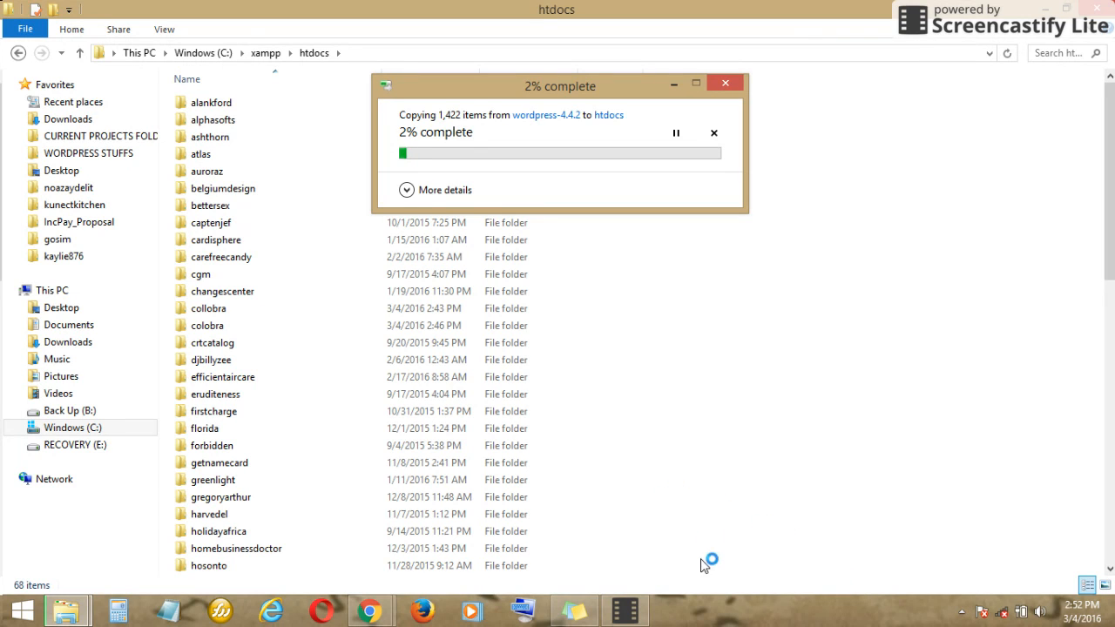
- Rename the pasted wordpress folder in htdocs to collobrah
left_click(624, 610)
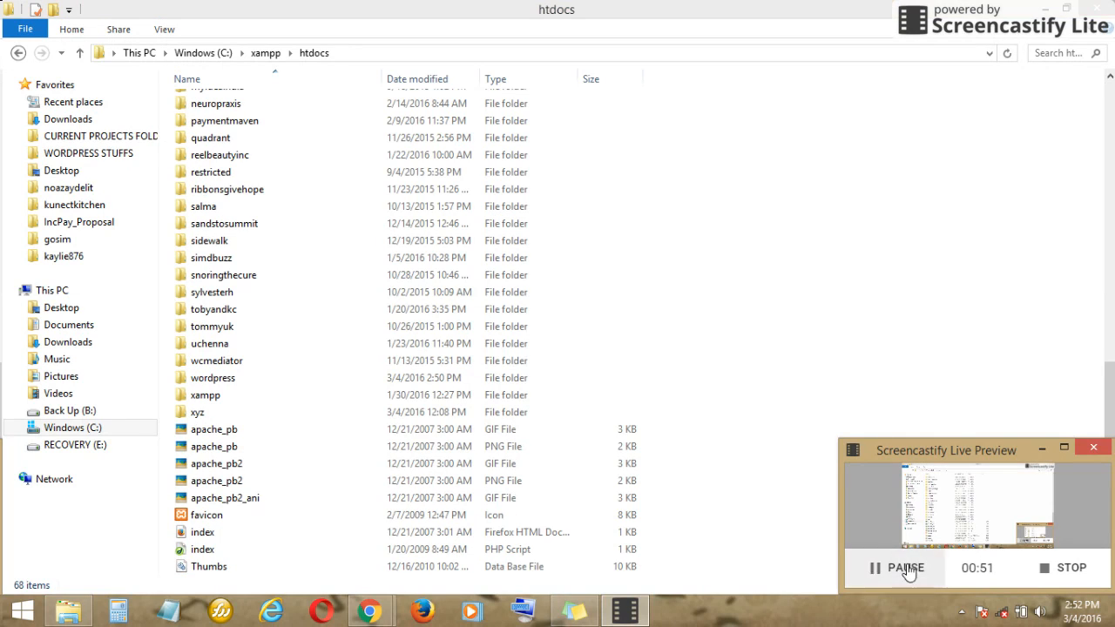
left_click(209, 377)
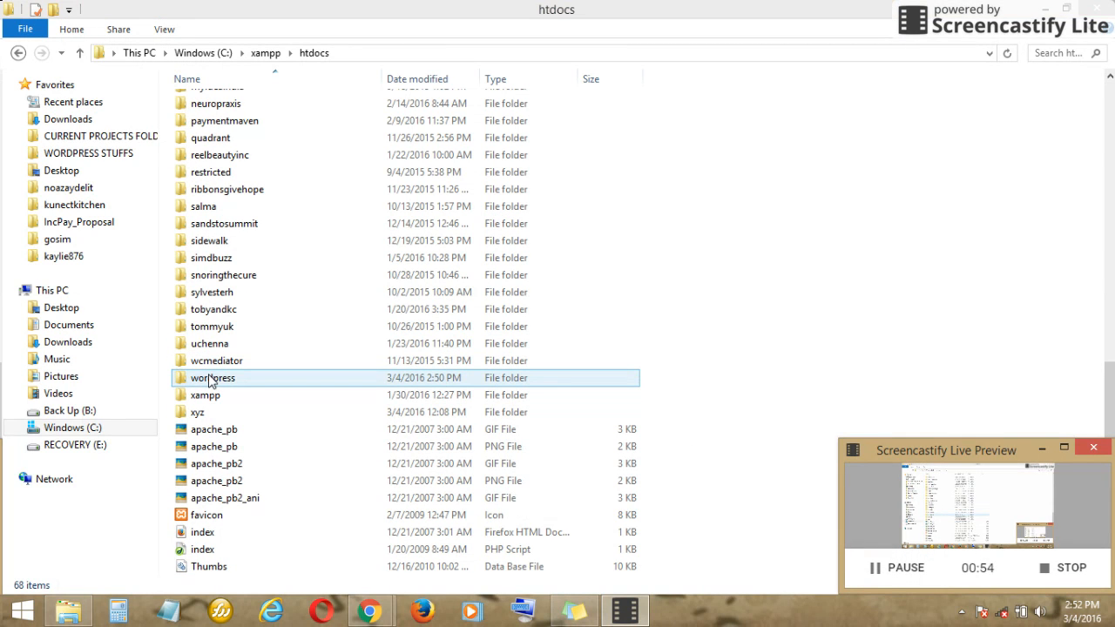
left_click(211, 380)
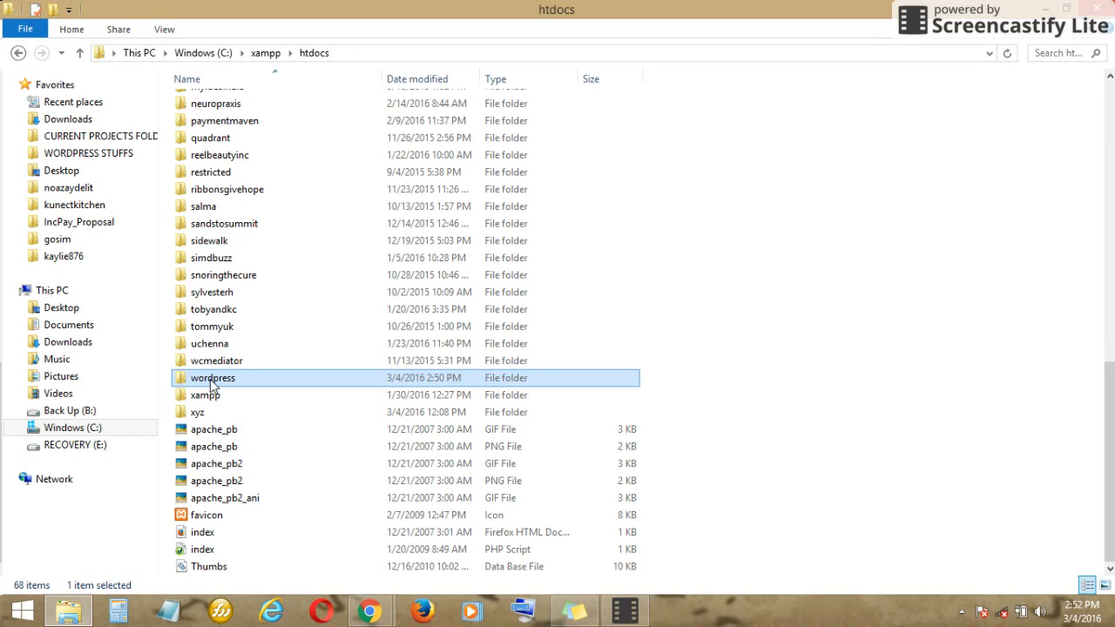
left_click(211, 380)
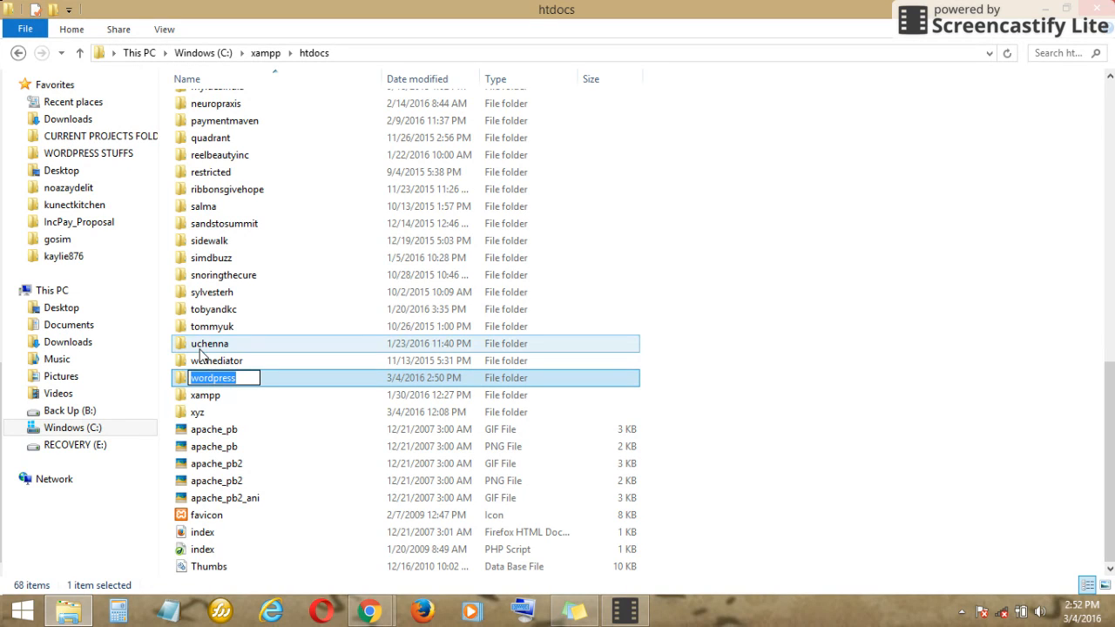
type("collobrah")
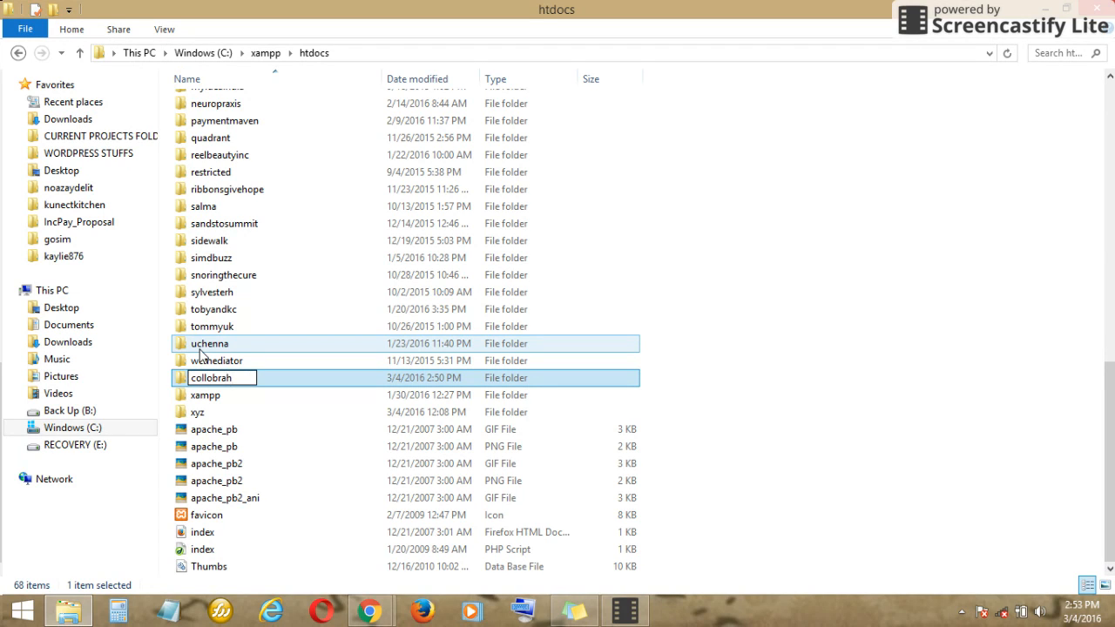
key("ctrl+a")
left_click(809, 441)
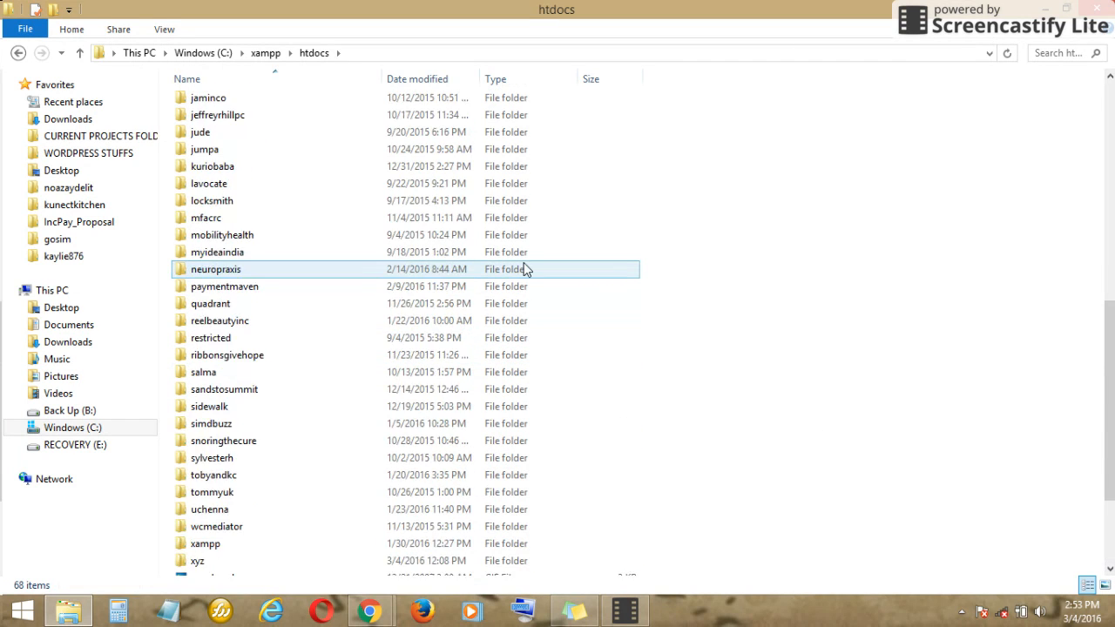
scroll(525, 269, "up", 4)
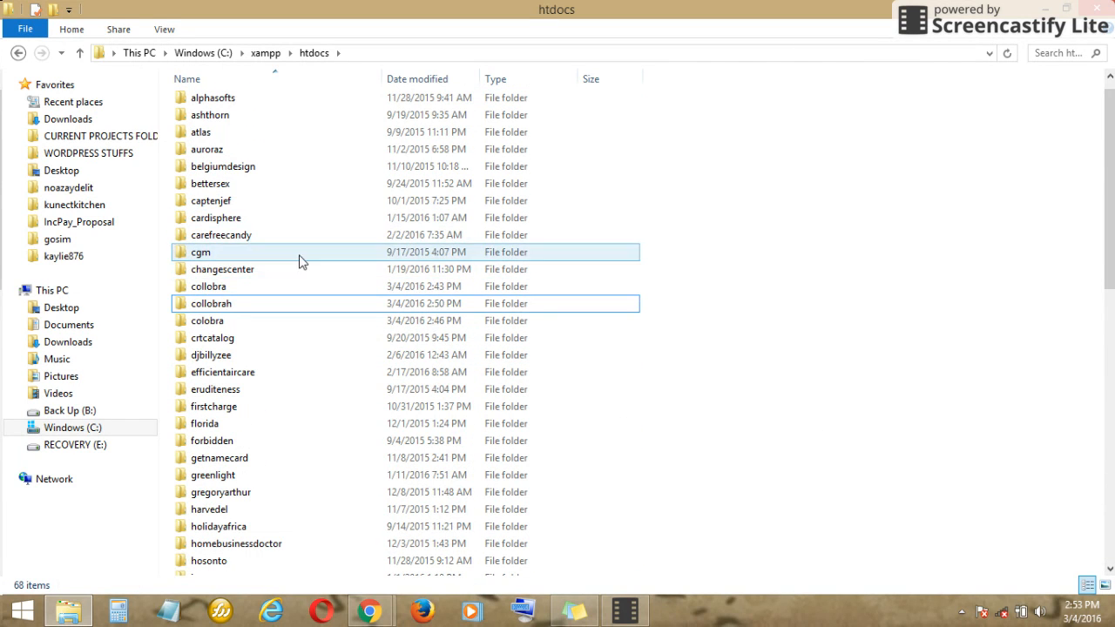
left_click(223, 303)
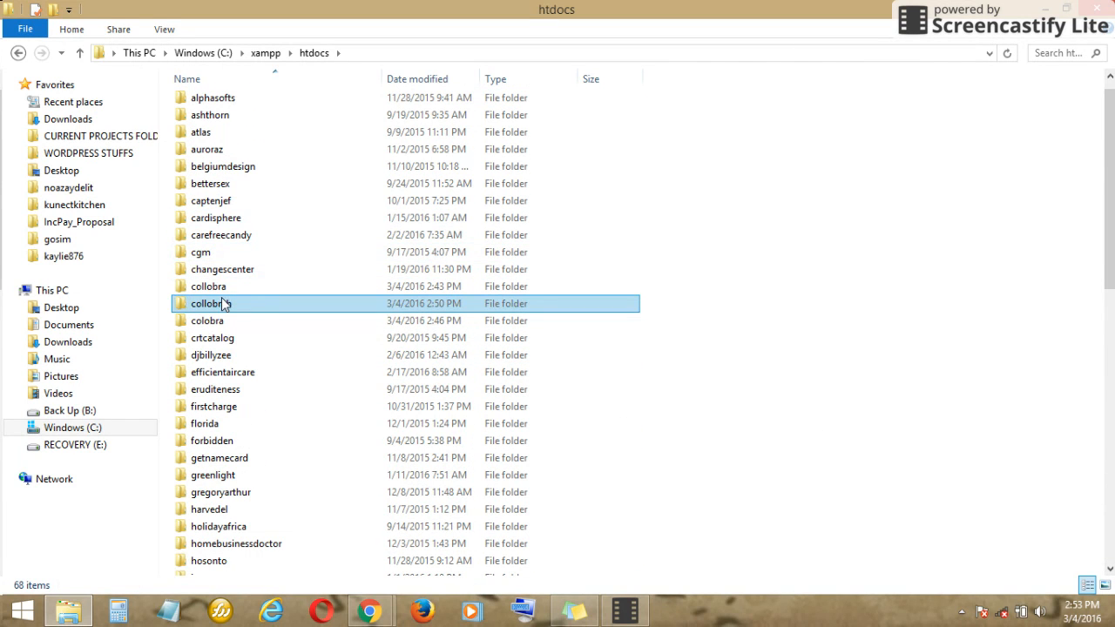
left_click(369, 610)
- Load localhost/collobrah in Chrome, proceed to the database connection form, and open a new tab
left_click(306, 540)
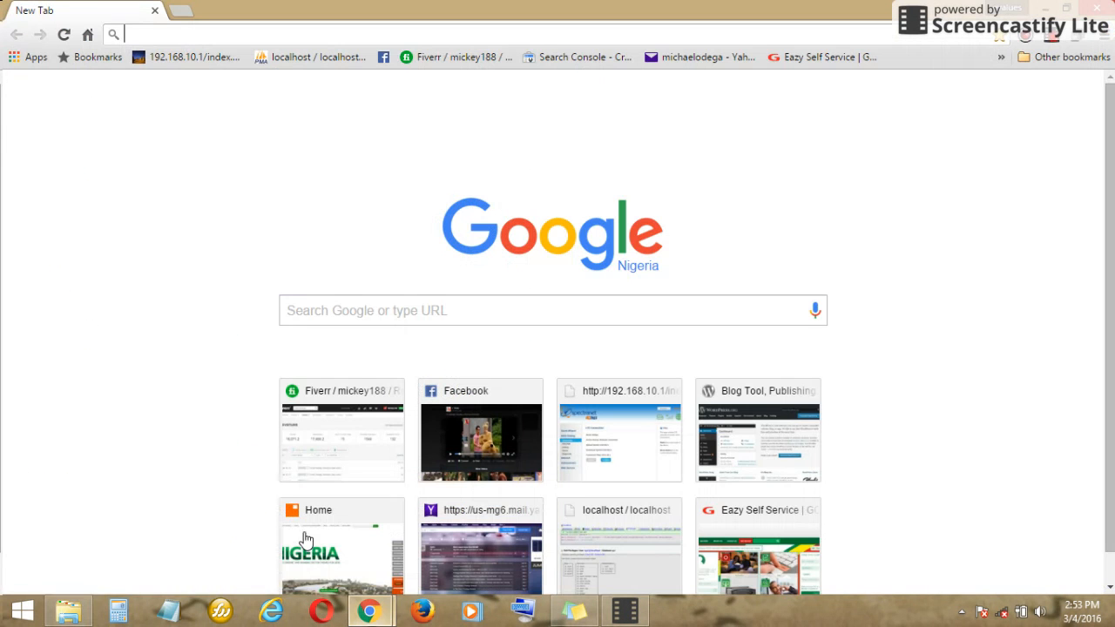
left_click(224, 31)
type("loc")
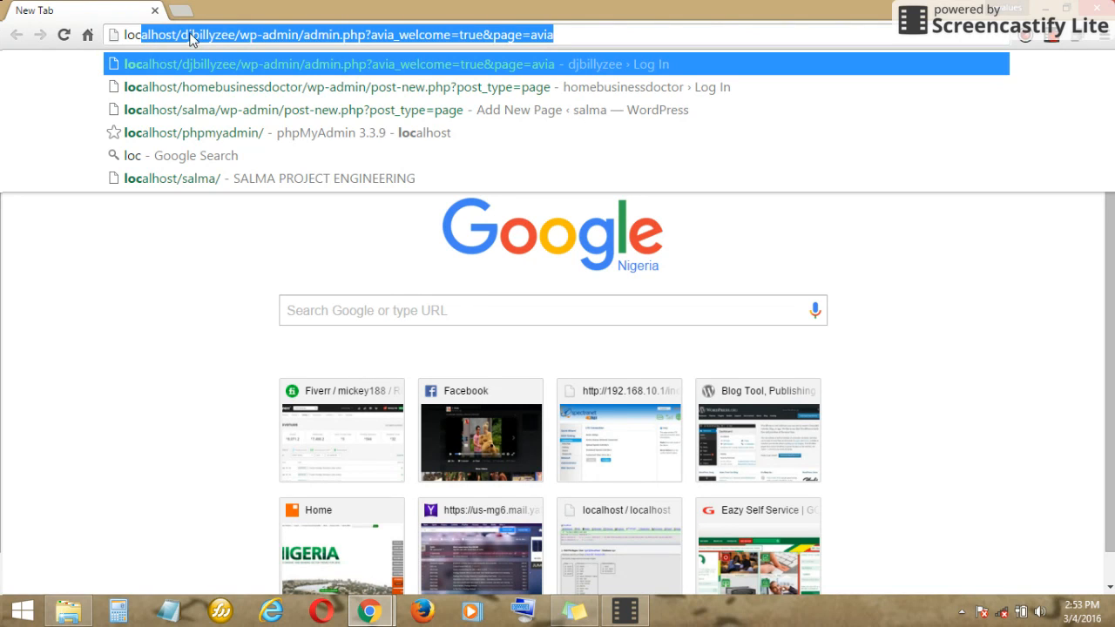
type("alhost/")
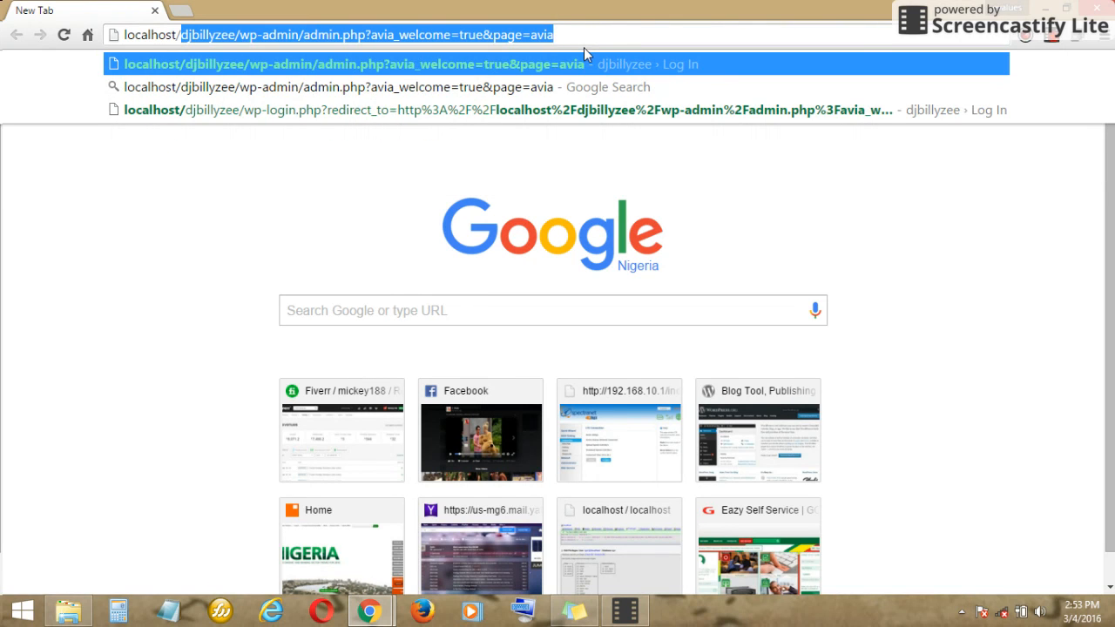
type("collobrah")
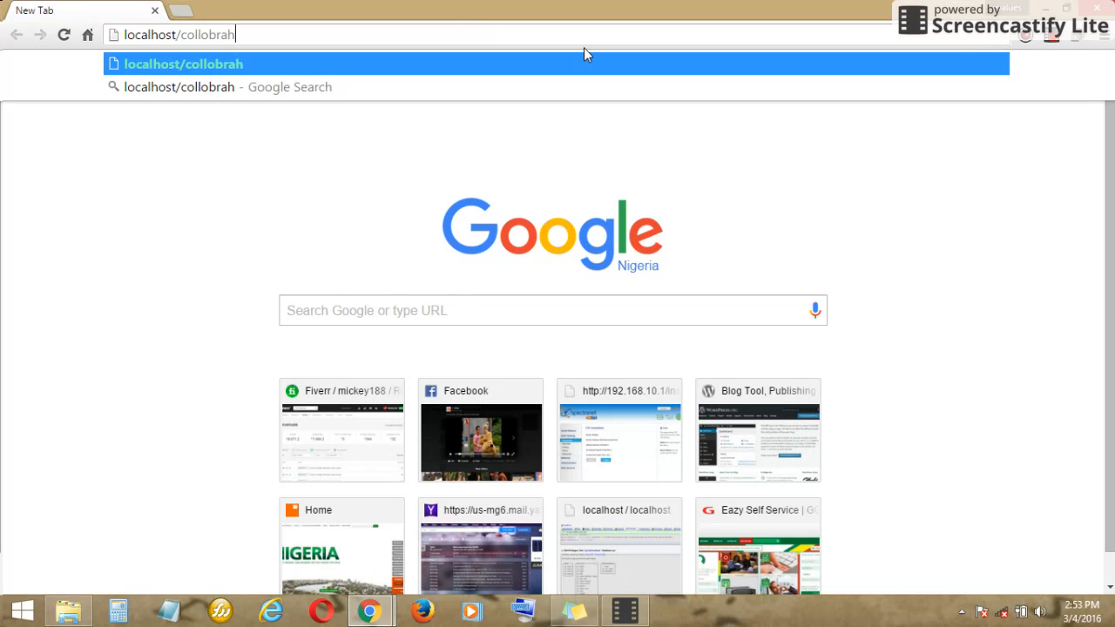
key("Return")
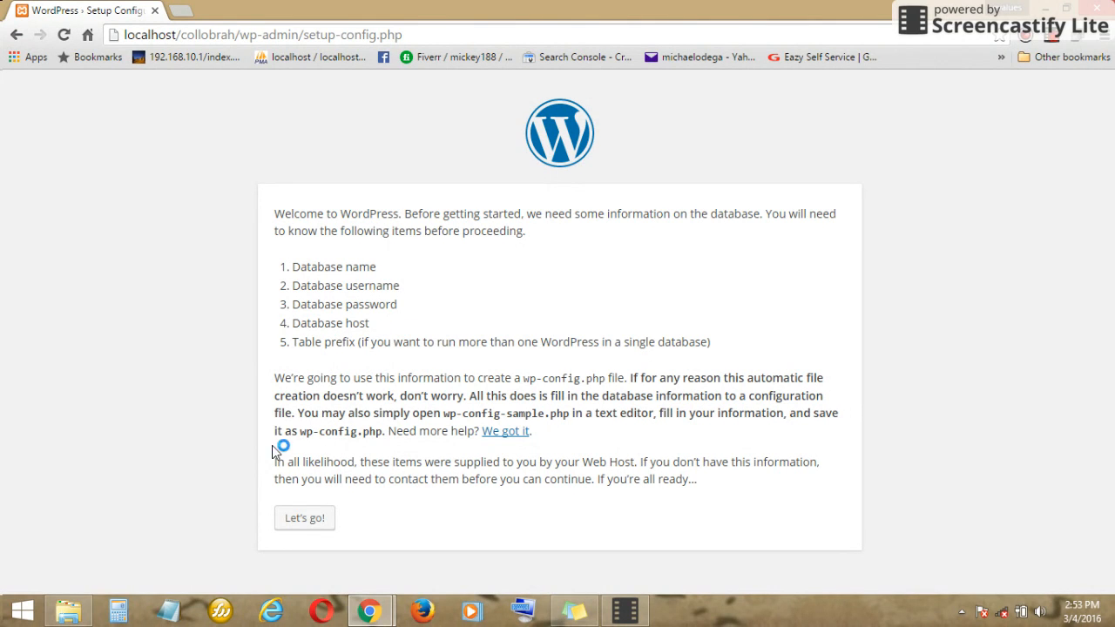
left_click(300, 521)
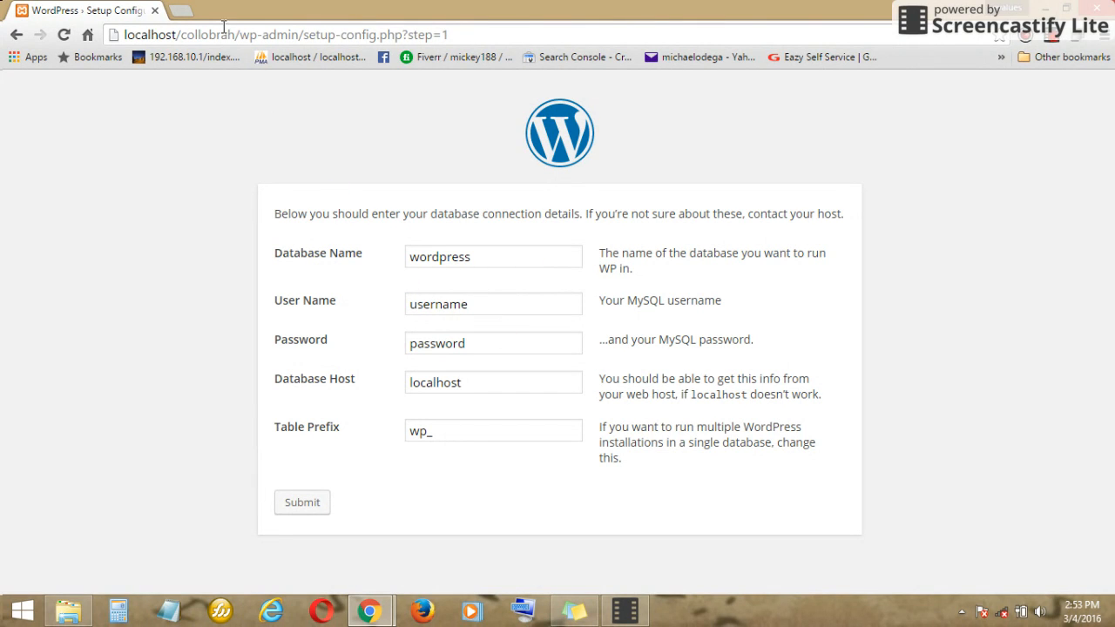
left_click(181, 10)
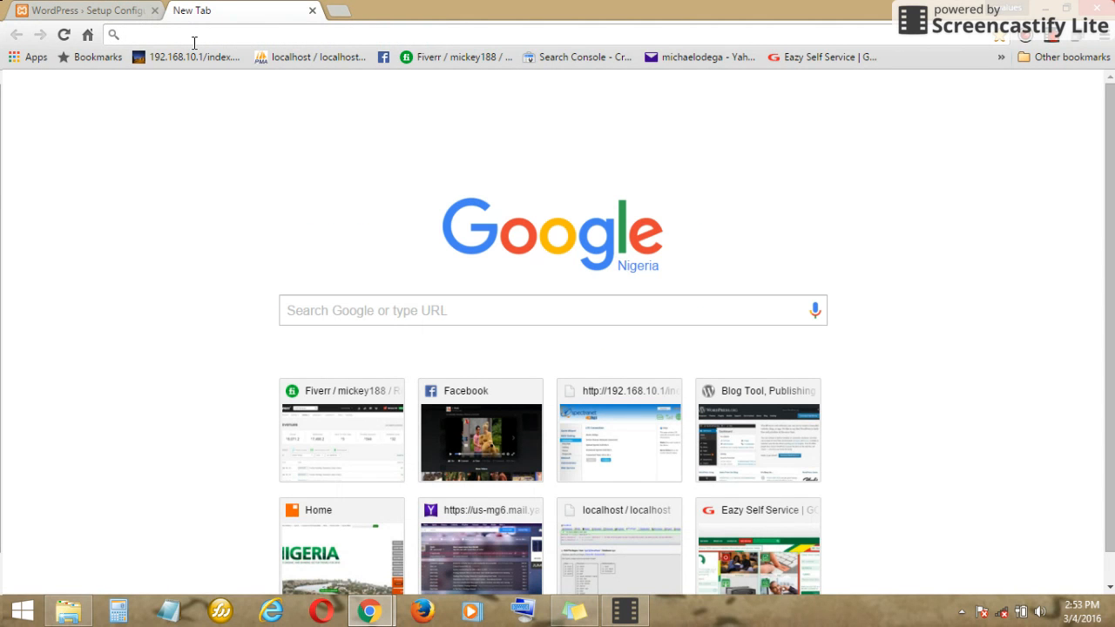
- Load phpMyAdmin at localhost/phpmyadmin/ in the new tab
type("localhost/djbillyzee/wp-admin/admin.php?avia_welcome=true&page=avia")
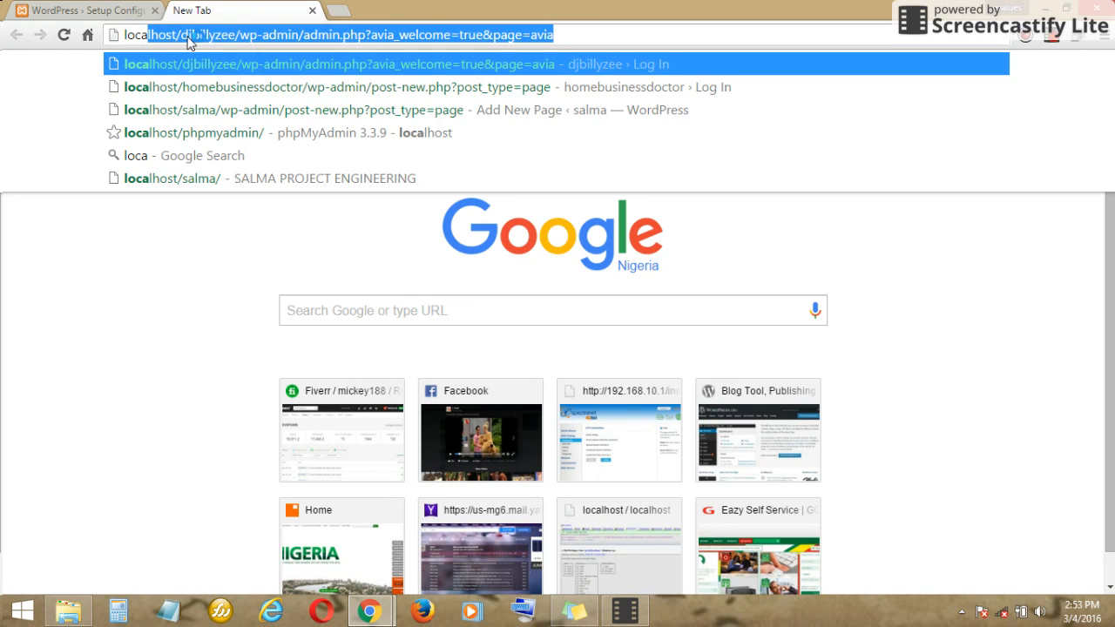
left_click_drag(182, 35, 688, 9)
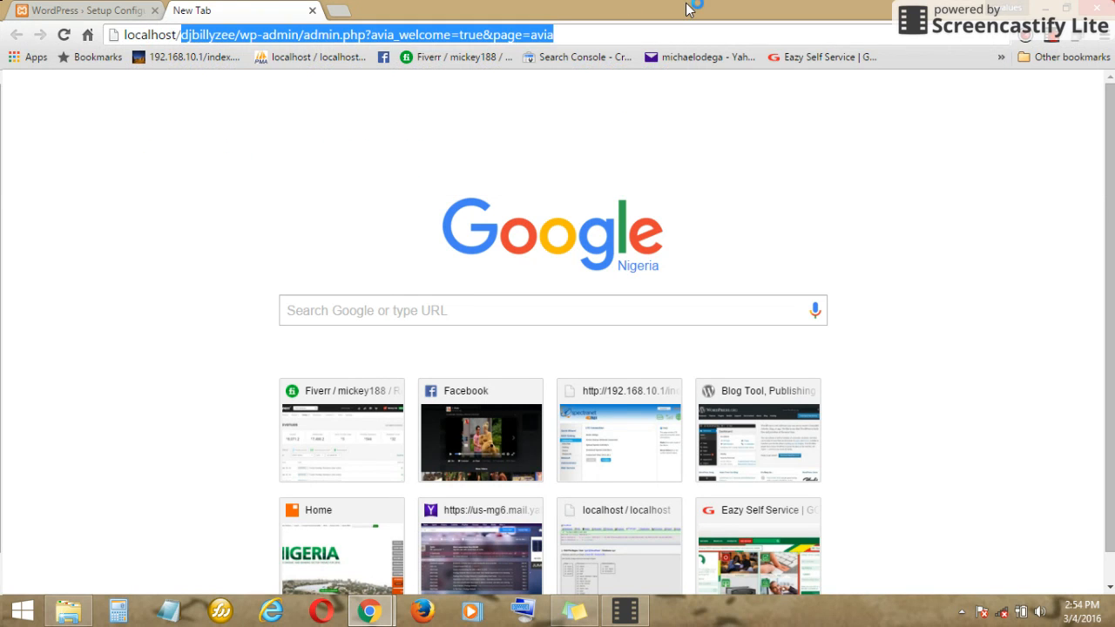
type("php")
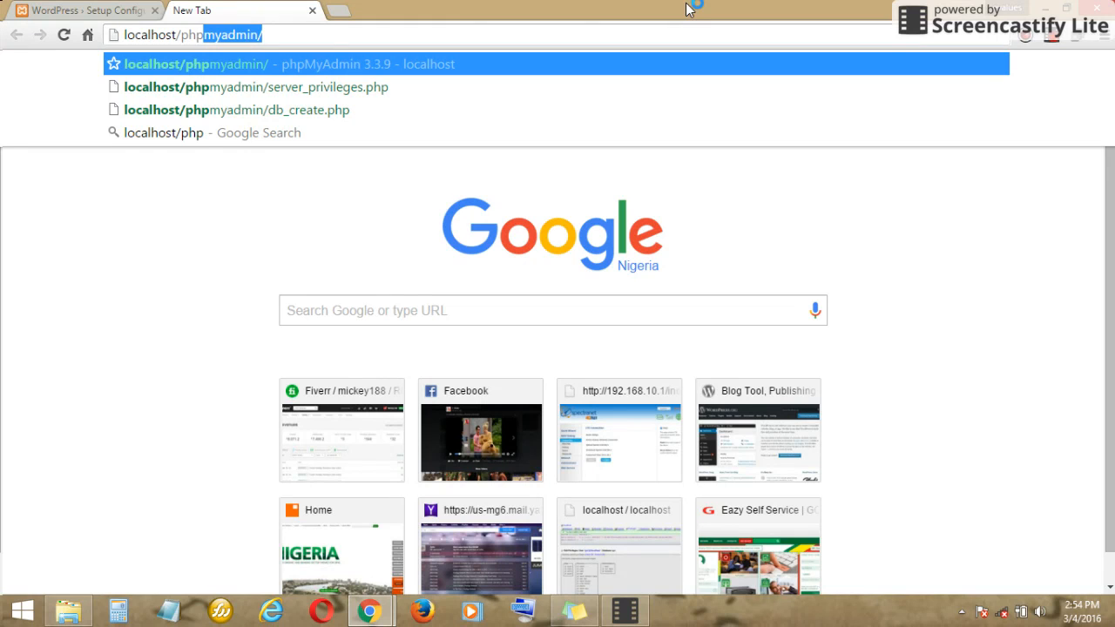
left_click(557, 40)
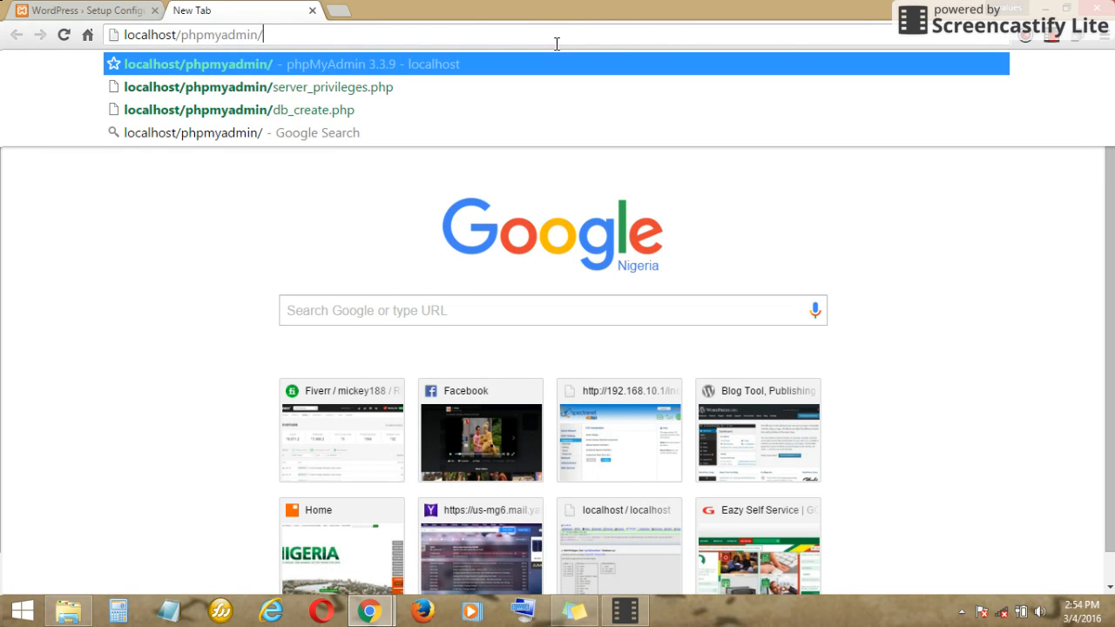
key("Return")
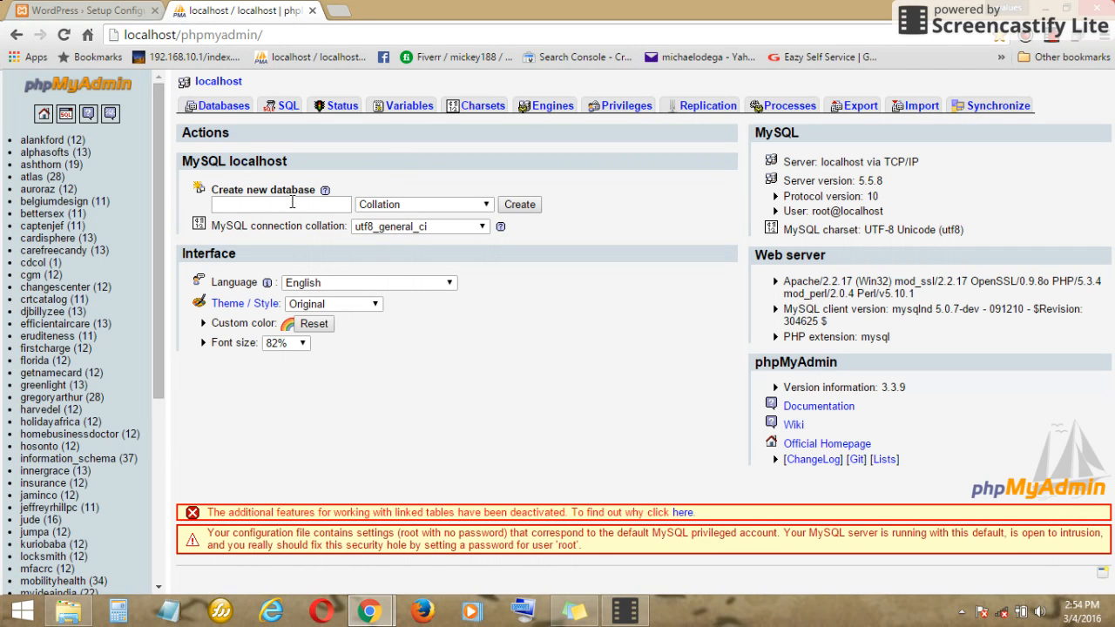
- Create a database named collobrah, then go to the Privileges user overview
left_click(292, 203)
type("collobrah")
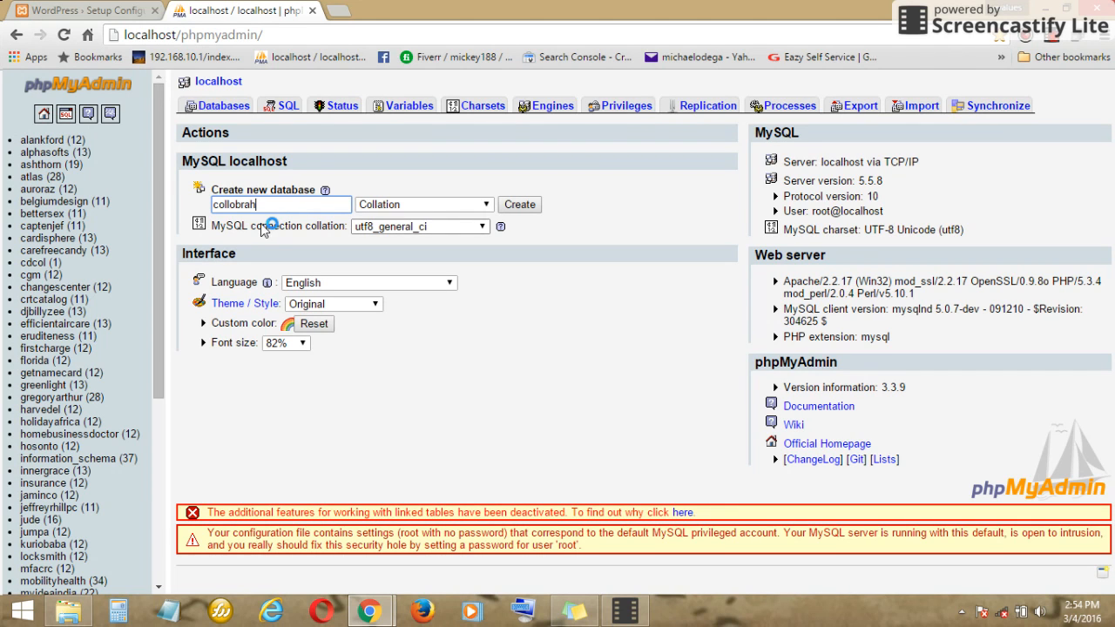
left_click(524, 206)
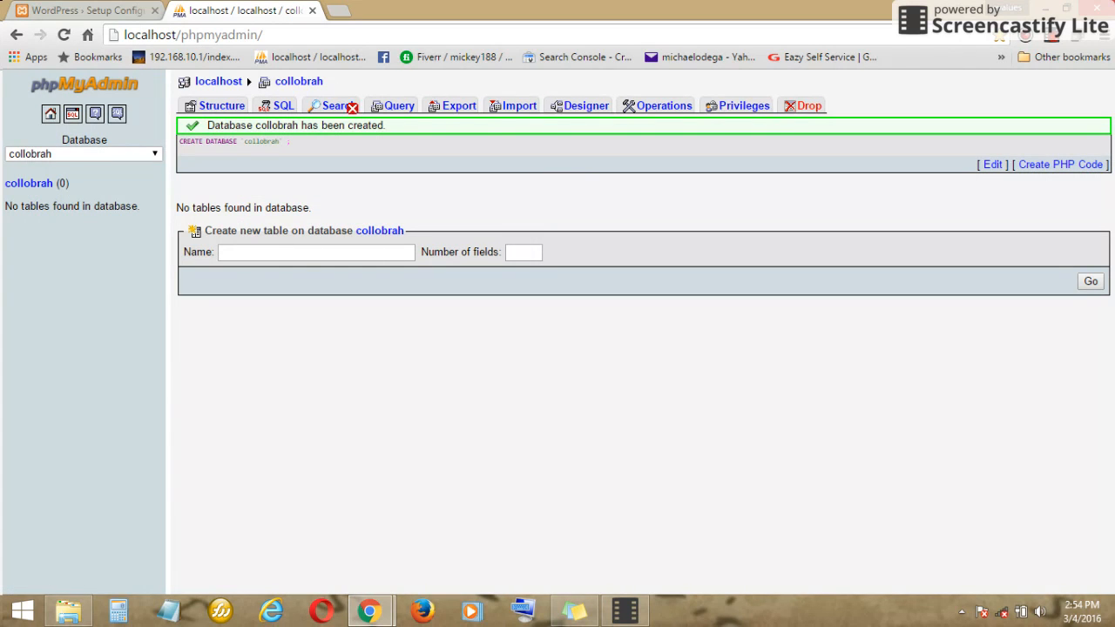
left_click(660, 106)
left_click(731, 107)
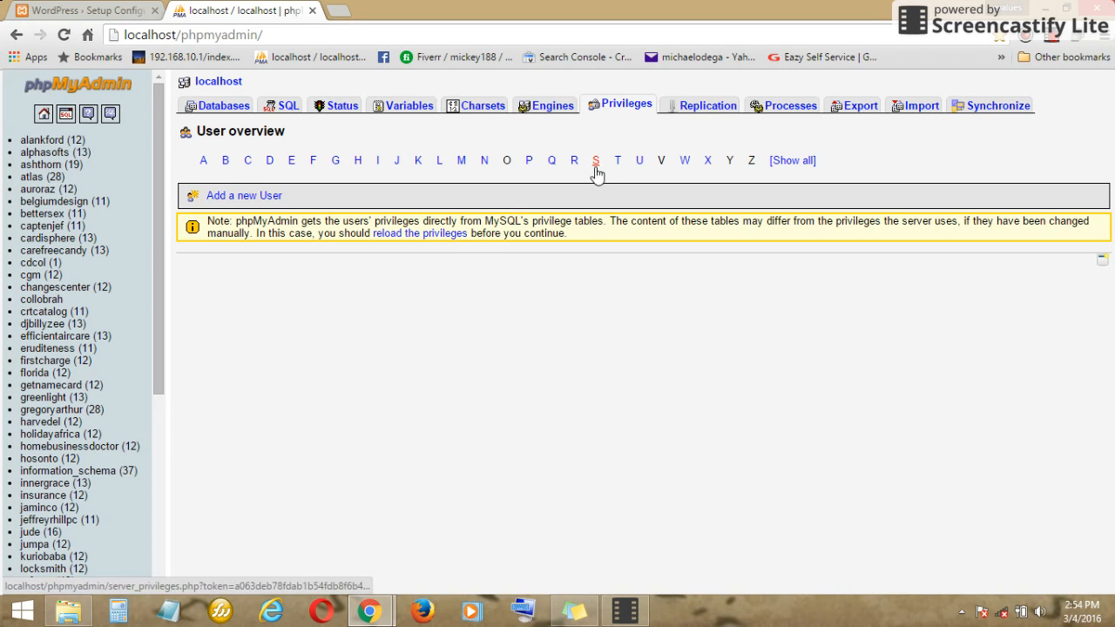
- Add a new user collobrah restricted to host Local, entering and confirming its password
left_click(244, 197)
left_click(465, 176)
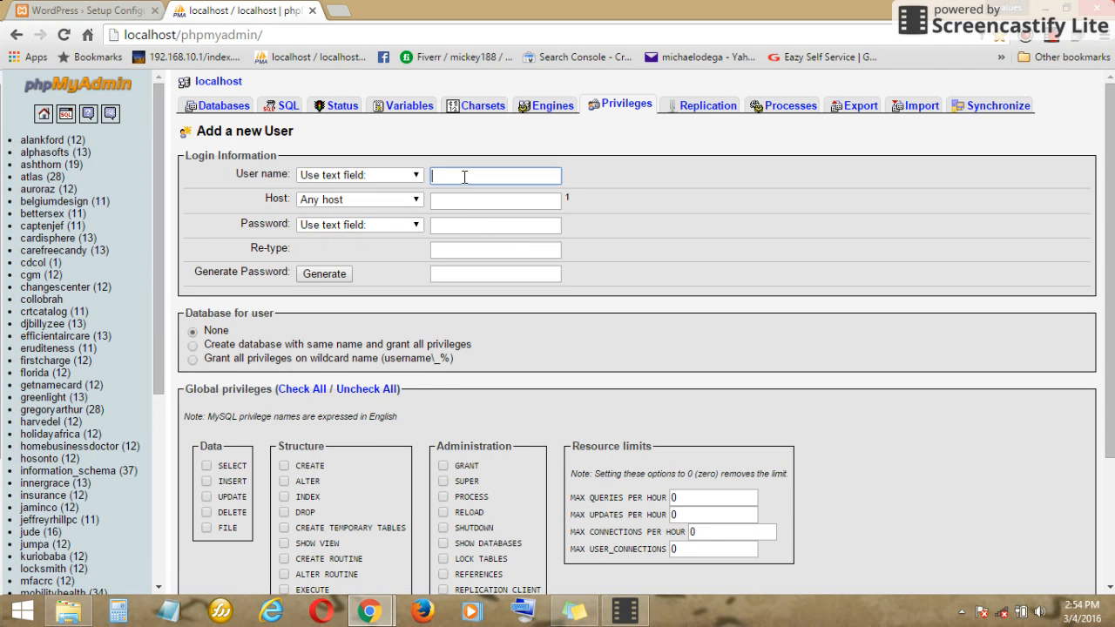
type("collobrah")
left_click(410, 200)
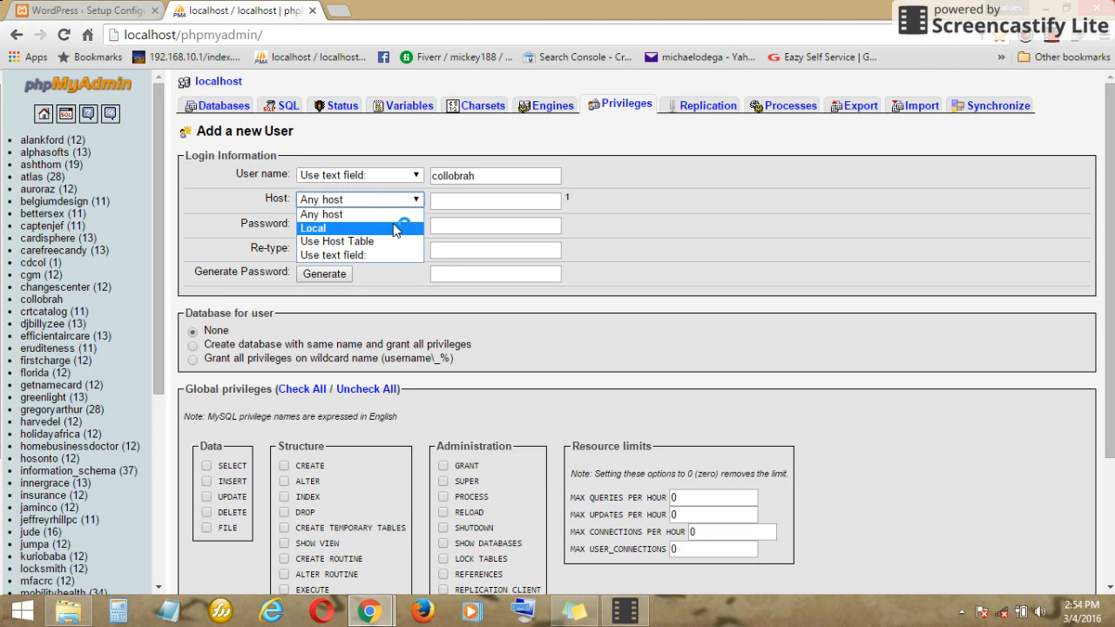
left_click(394, 229)
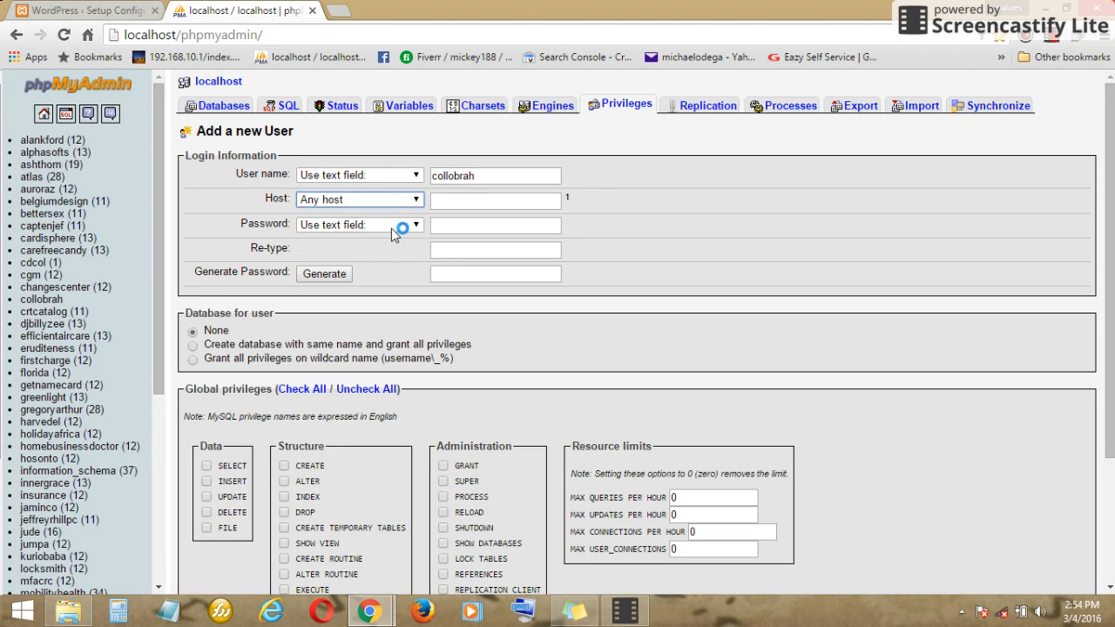
left_click(437, 225)
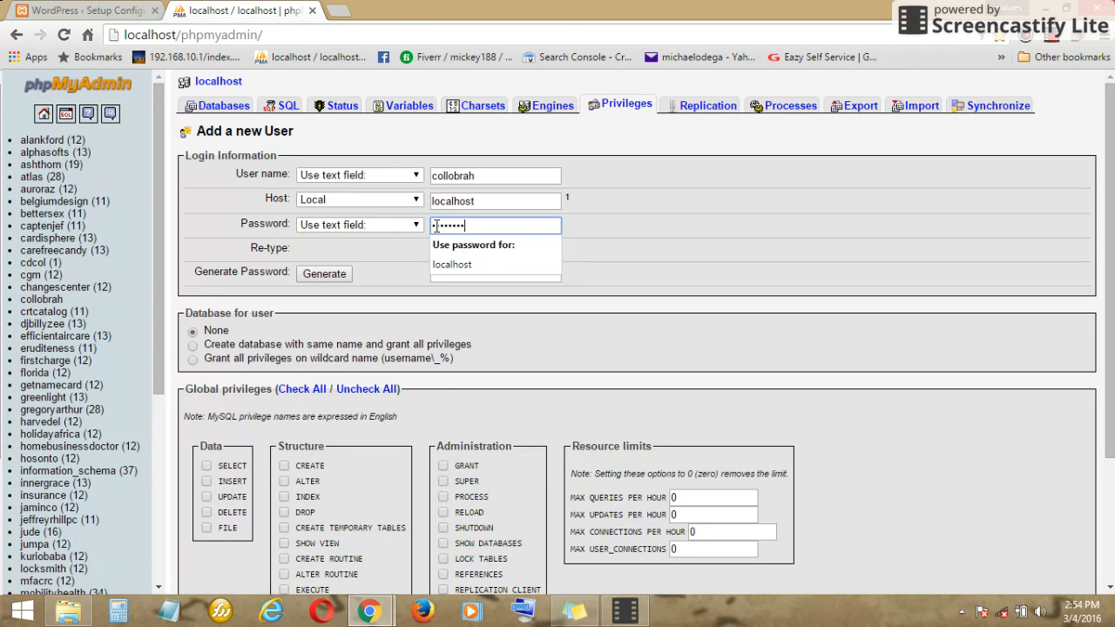
key("Tab")
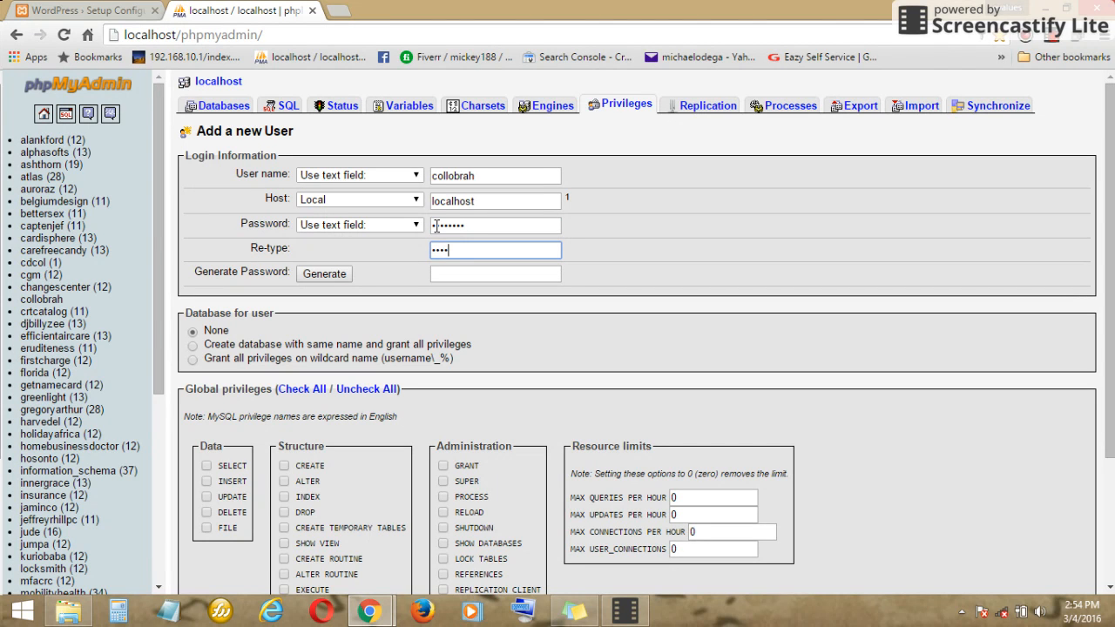
- Grant the new user all global privileges with Check All and create it
scroll(335, 190, "down", 1)
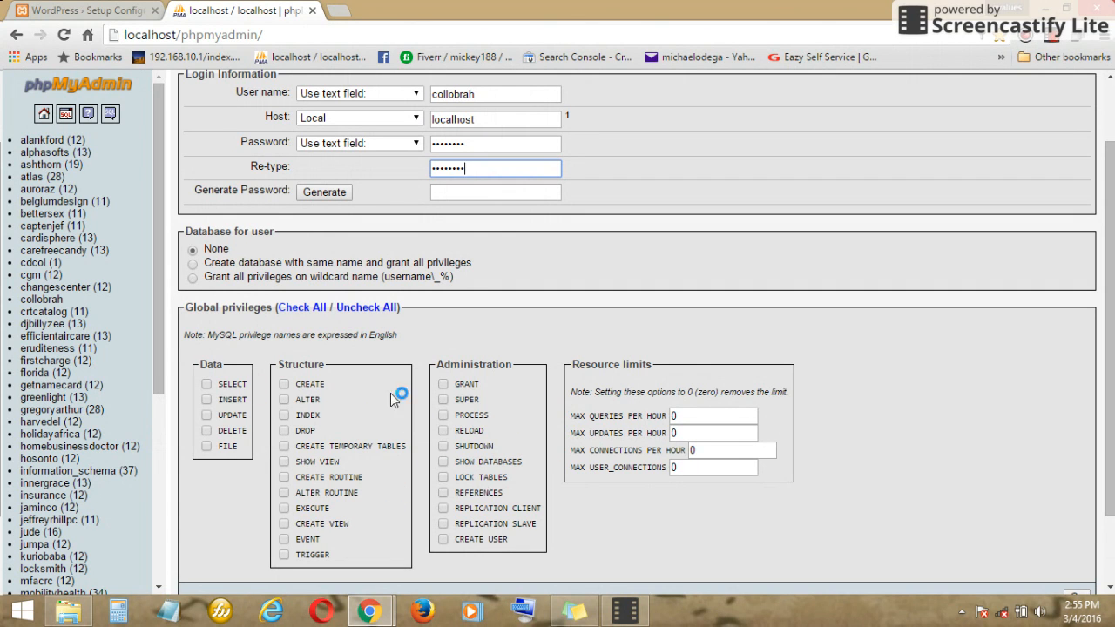
left_click(302, 307)
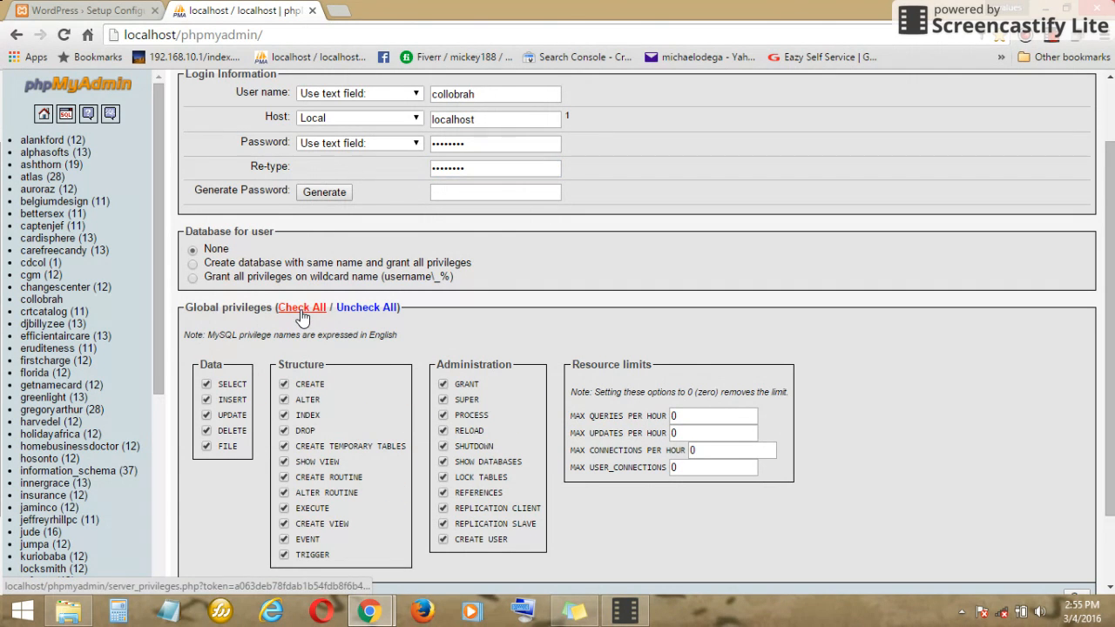
scroll(638, 314, "down", 1)
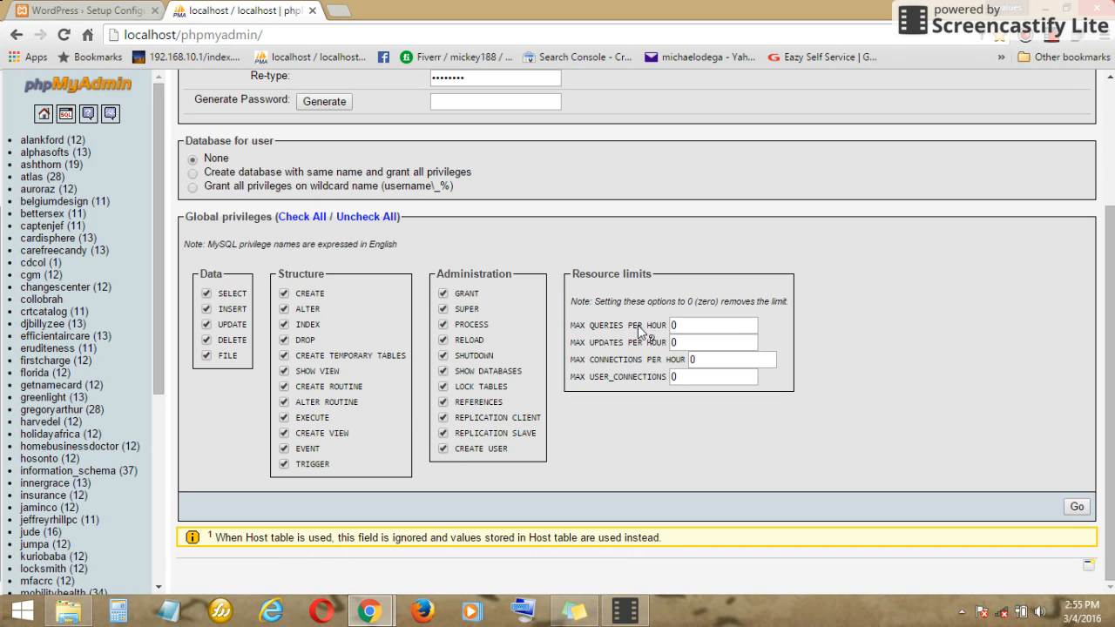
left_click(1075, 506)
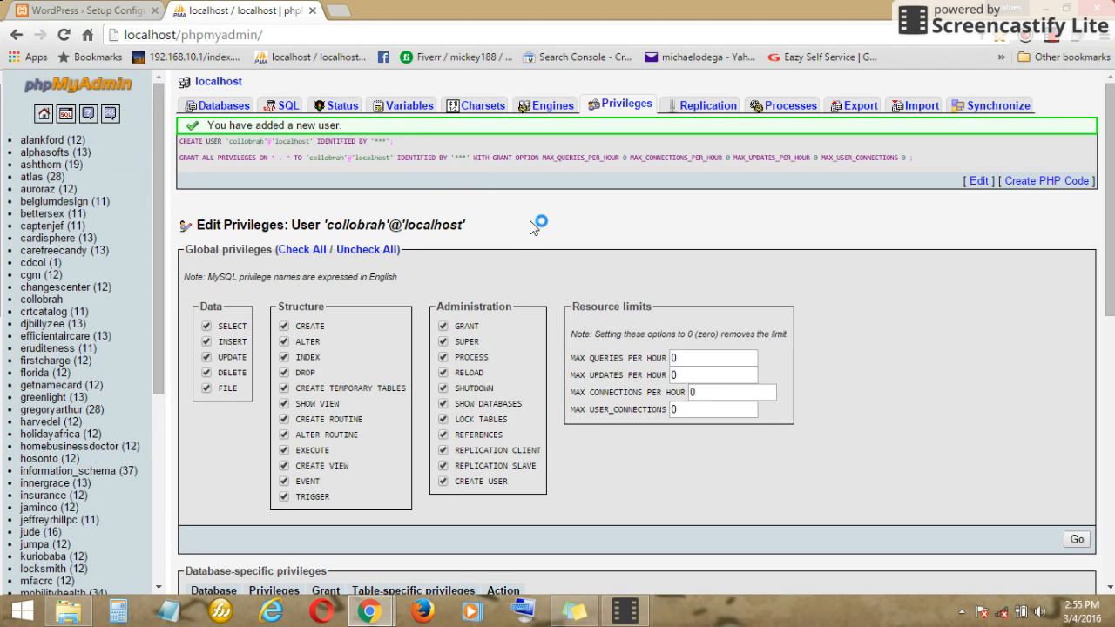
- Fill the WordPress setup form with database name collobrah, user collobrah and the database password, then submit
left_click(112, 15)
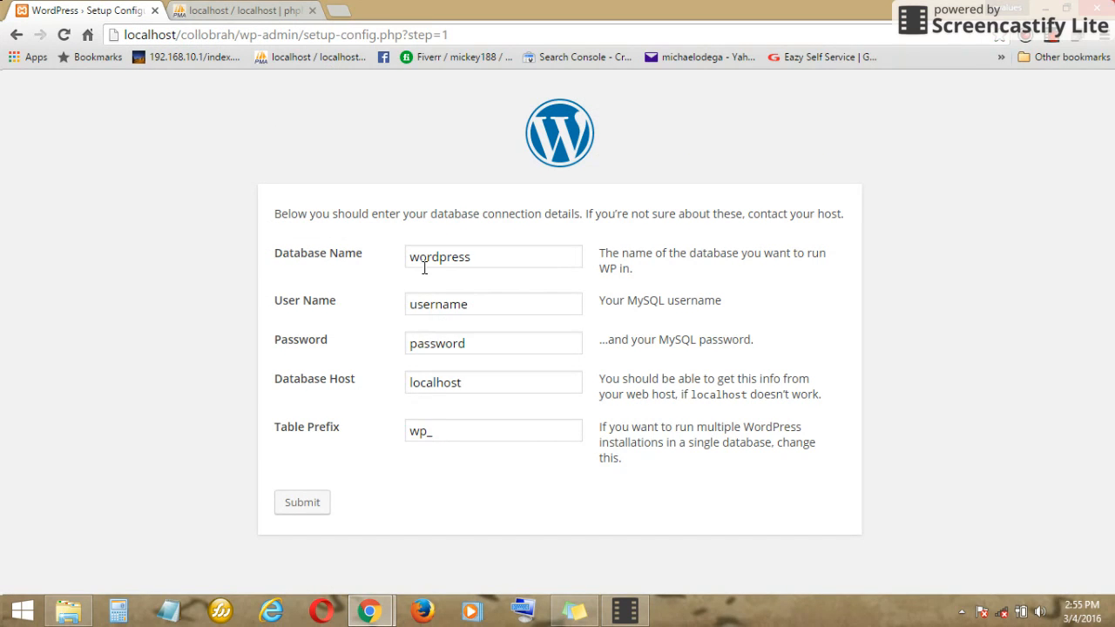
left_click_drag(475, 256, 373, 250)
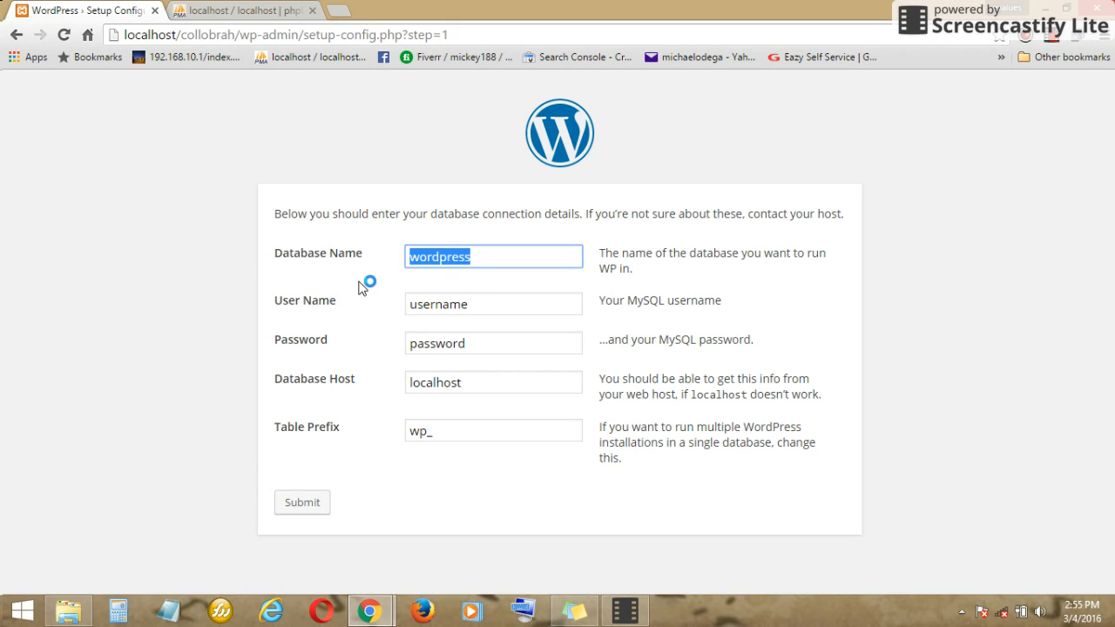
type("collobrah")
key("Tab")
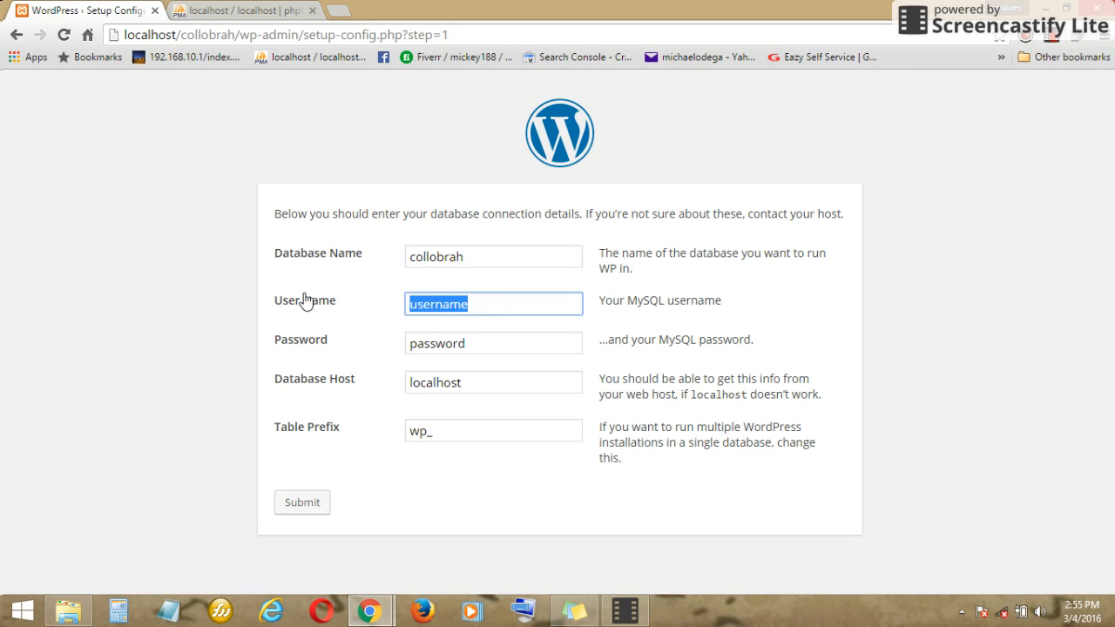
type("collobrah")
key("Tab")
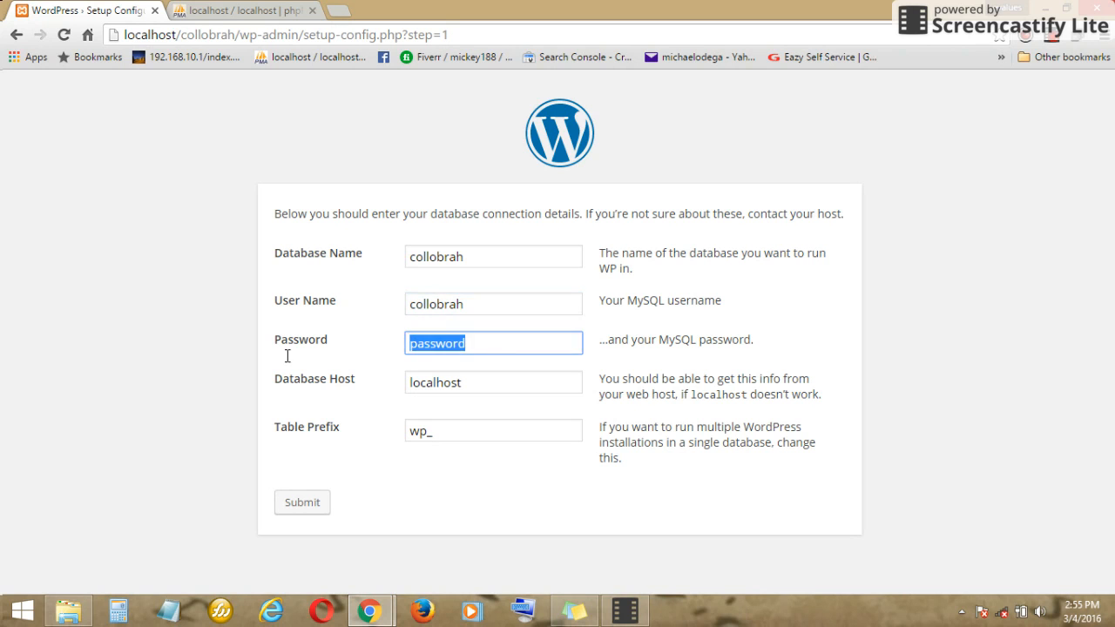
type("1q2w3e4r")
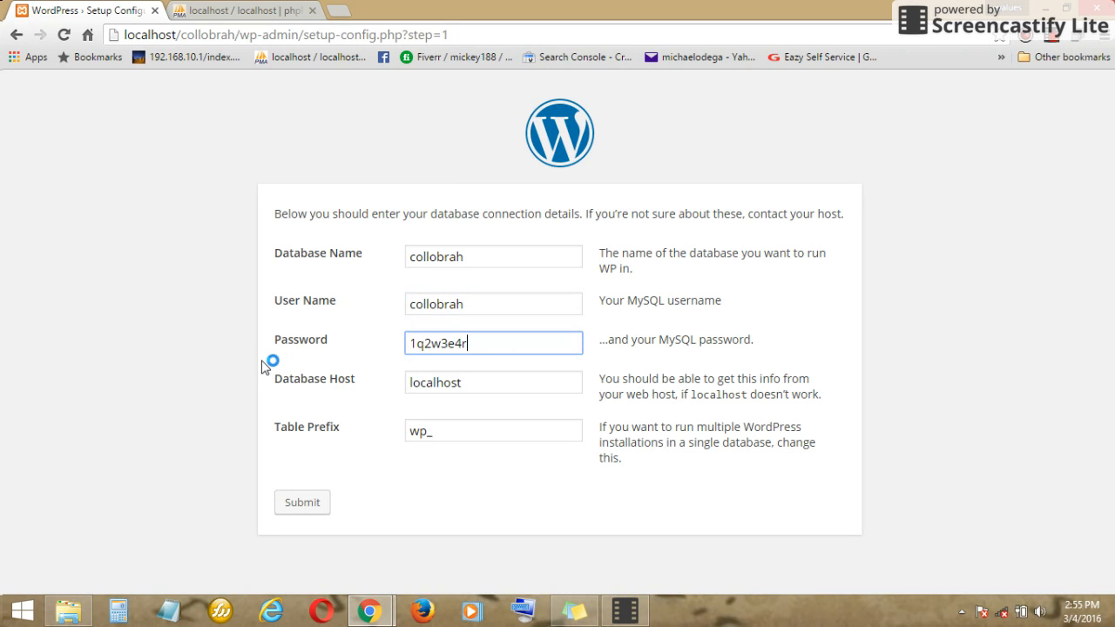
left_click(311, 505)
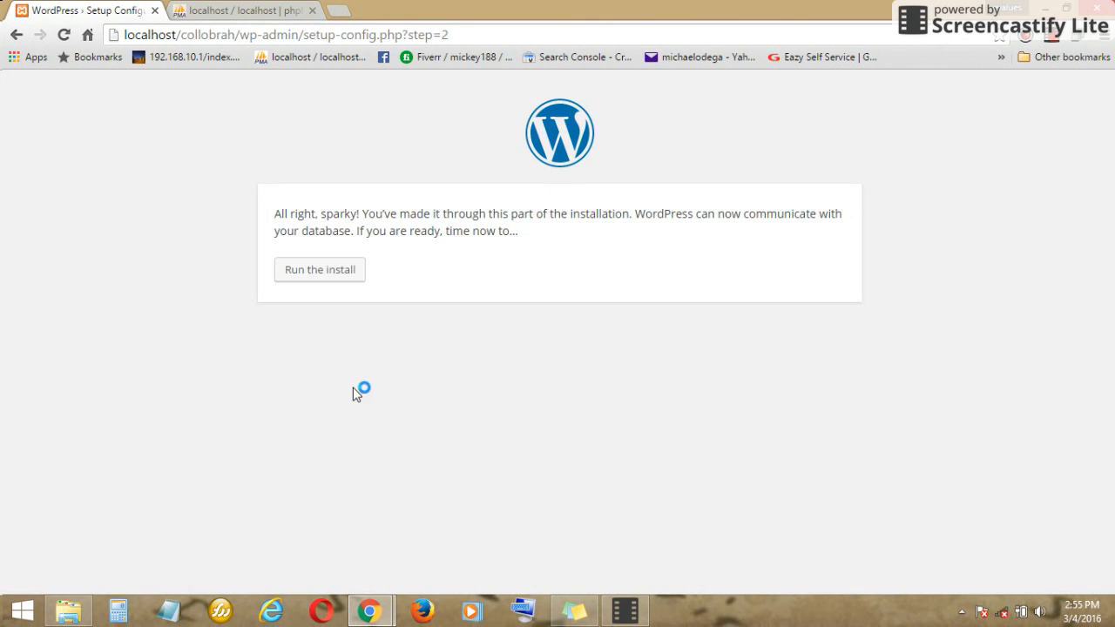
- Run the install and enter collobrah as both Site Title and admin Username
left_click(340, 270)
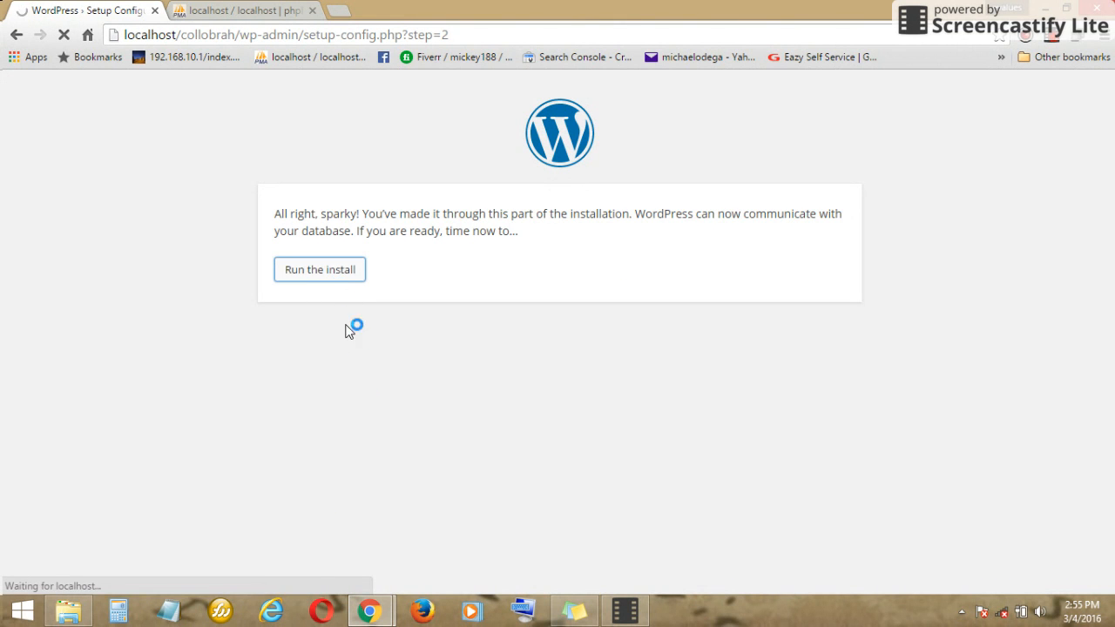
scroll(508, 312, "down", 1)
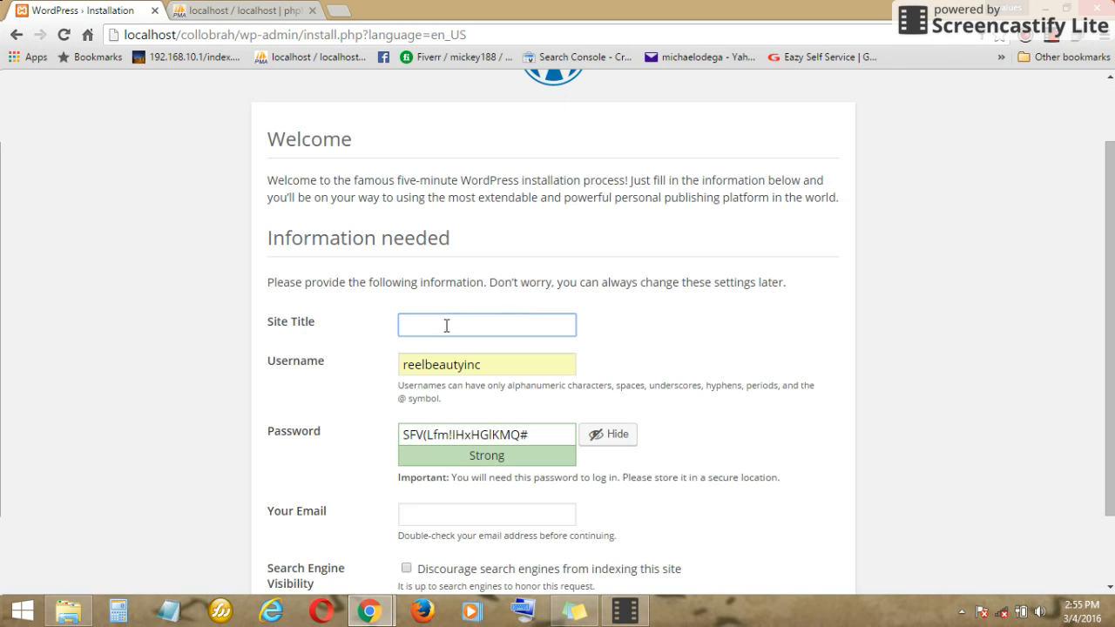
type("collobrah")
left_click_drag(490, 364, 380, 372)
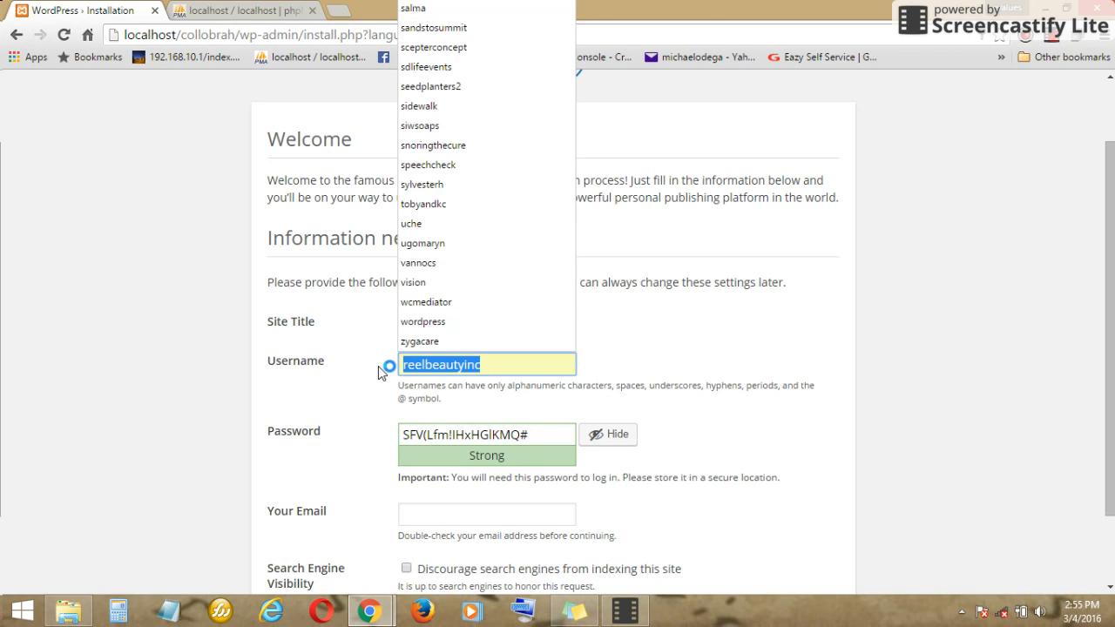
type("collobrah")
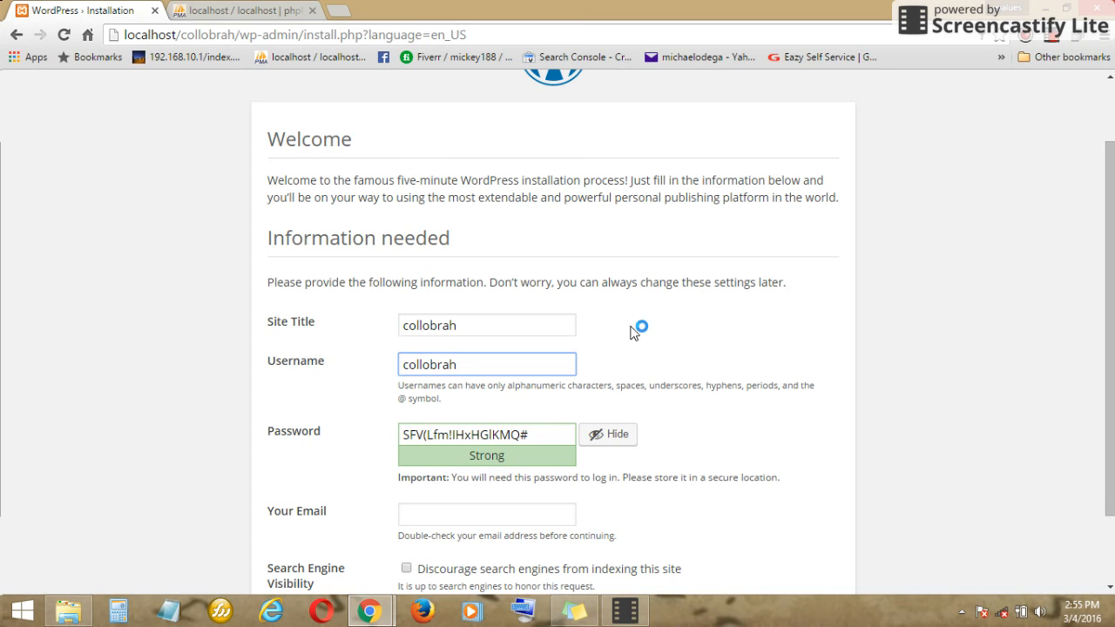
- Set a weak admin password, confirm its use, fill in the admin e-mail, and install WordPress
left_click_drag(544, 435, 193, 402)
type("1q2w3e4r")
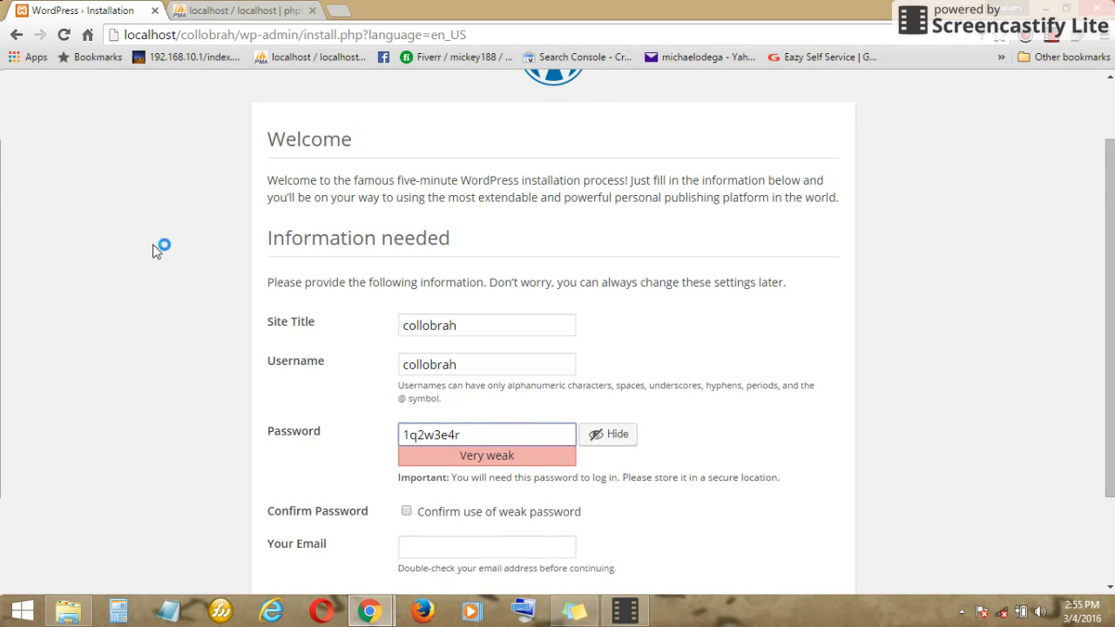
scroll(222, 170, "down", 1)
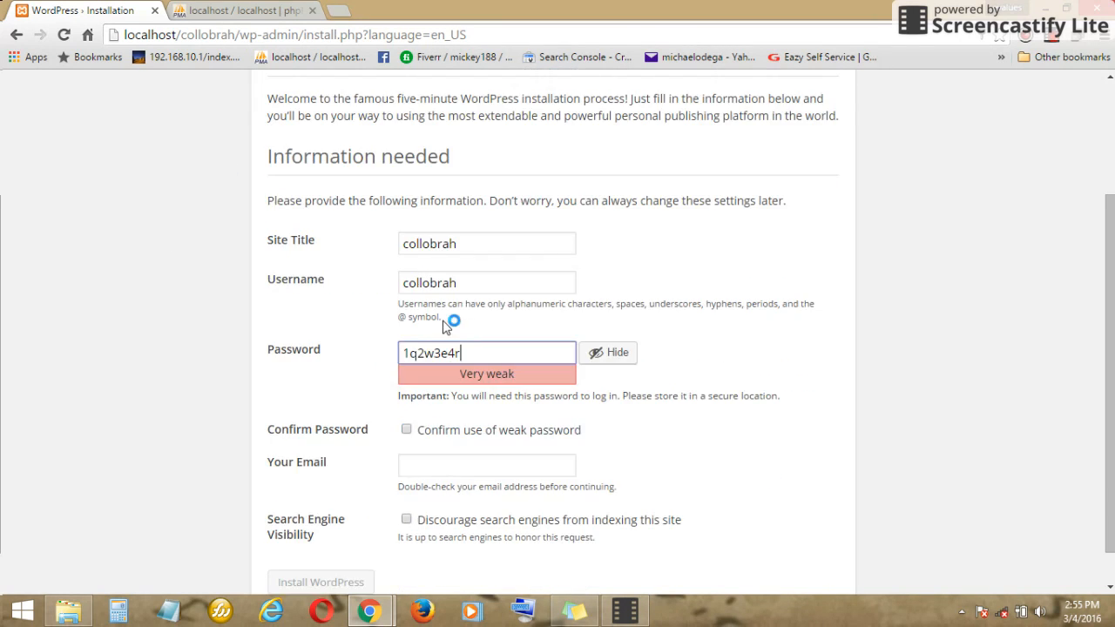
left_click(406, 430)
scroll(440, 394, "down", 1)
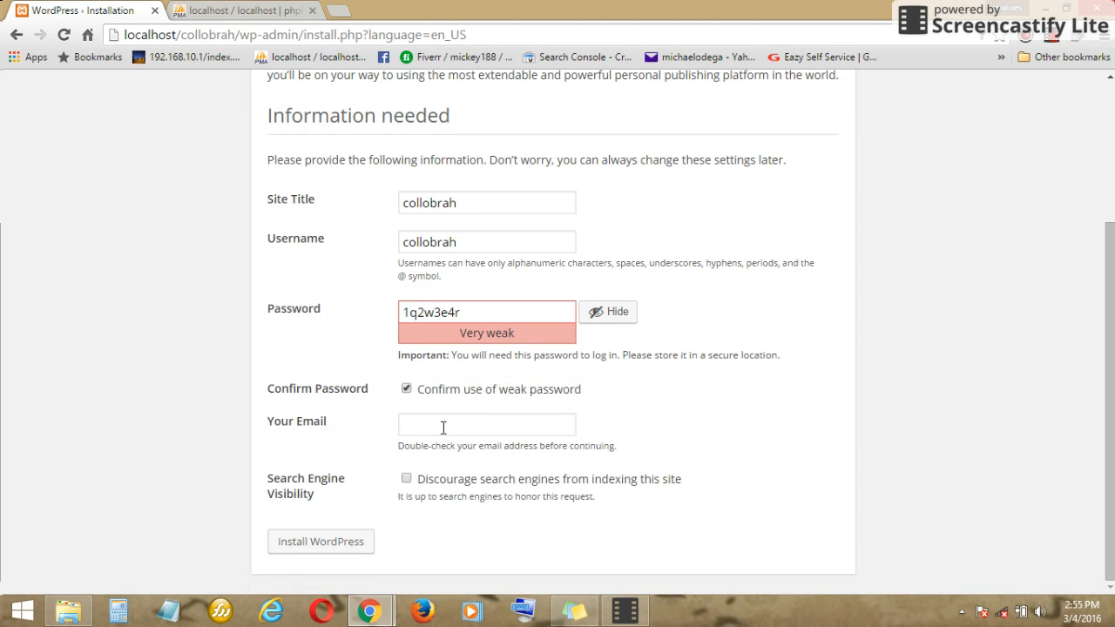
left_click(443, 427)
left_click(443, 450)
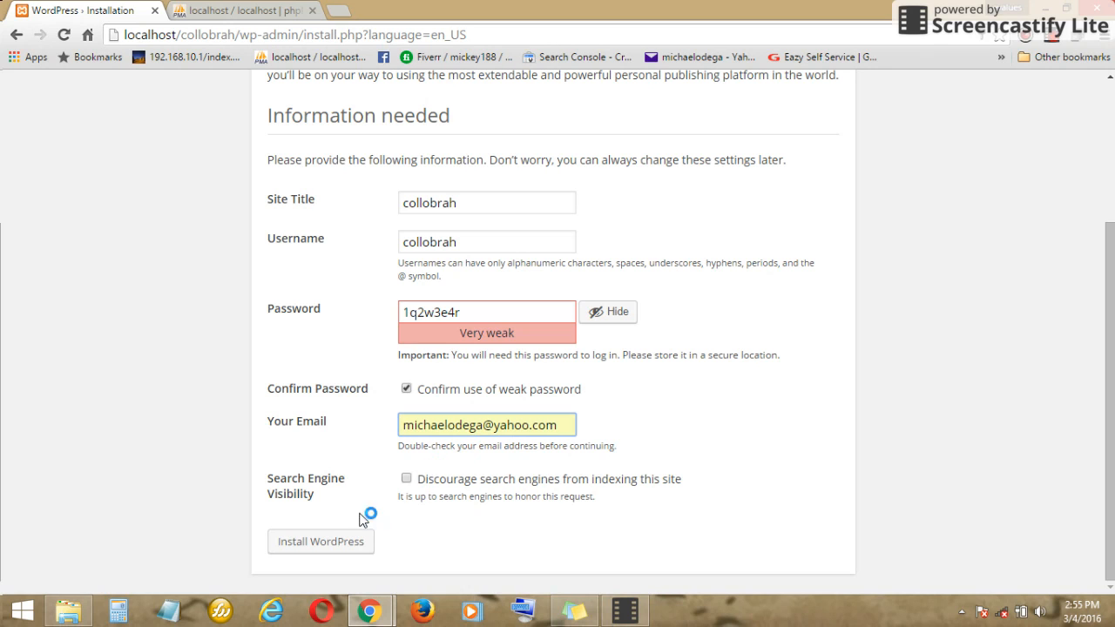
left_click(351, 540)
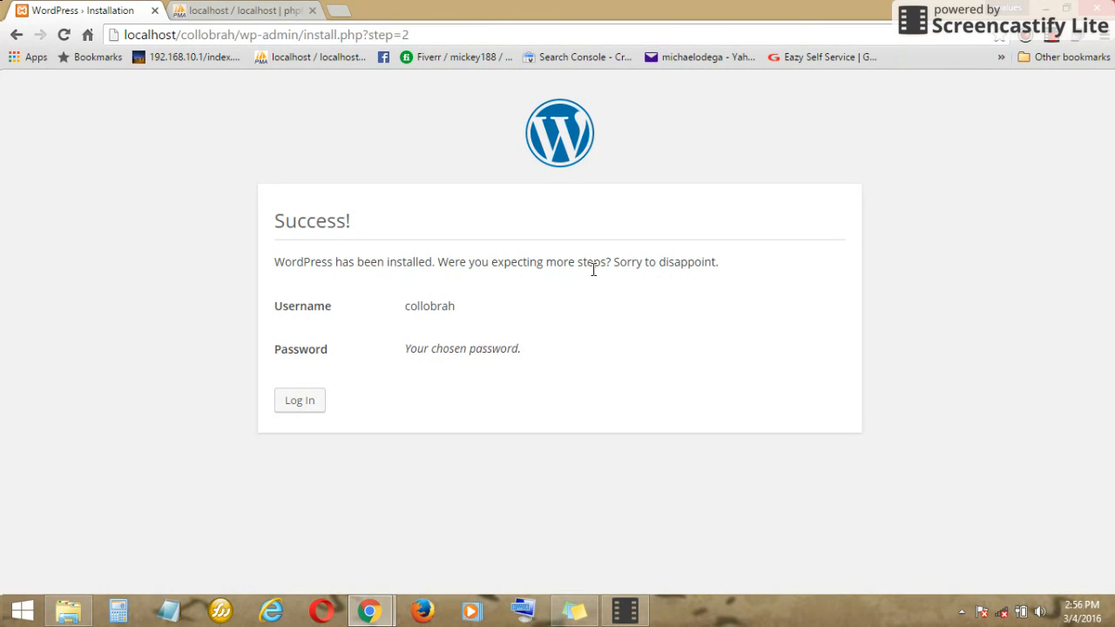
- Log in on the WordPress login page as collobrah with the admin password
left_click(304, 401)
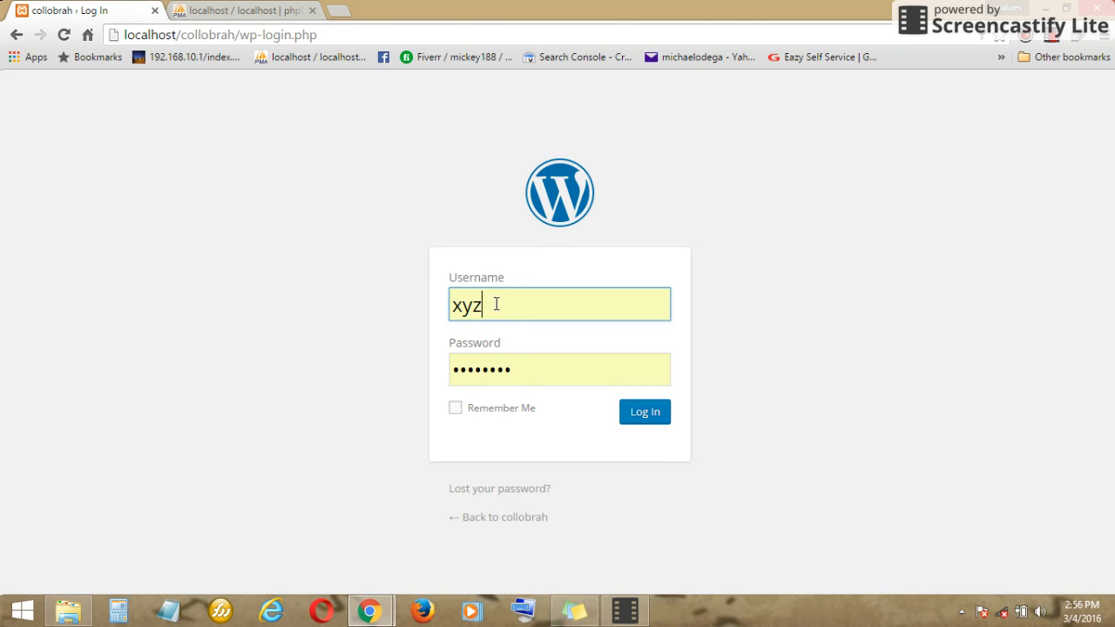
double_click(496, 303)
type("collobrah")
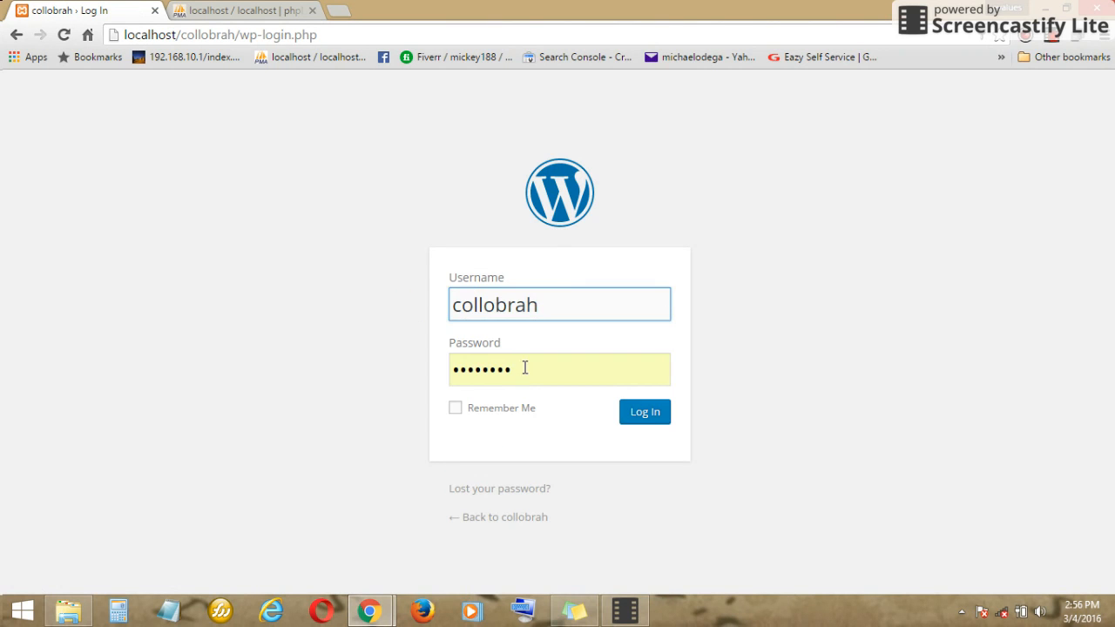
key("Tab")
type("••")
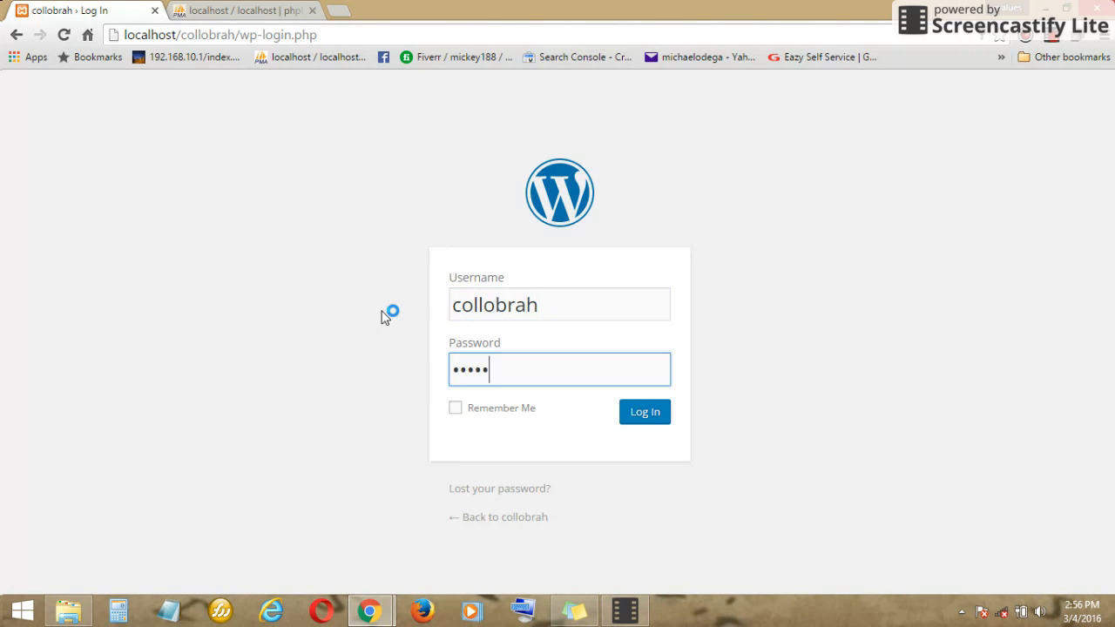
key("Return")
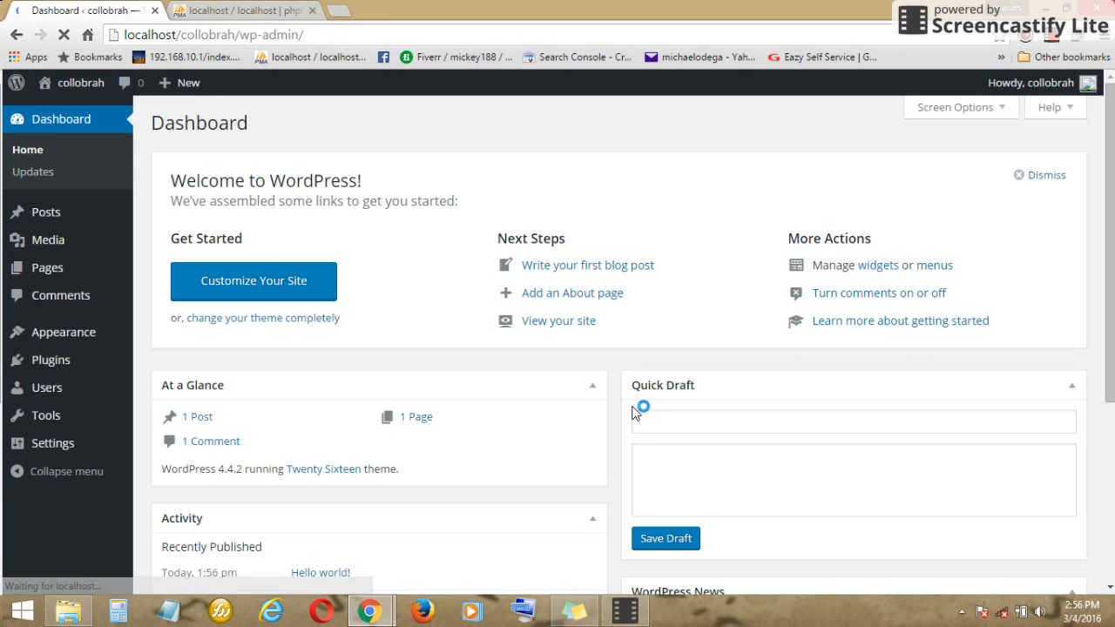
left_click(911, 153)
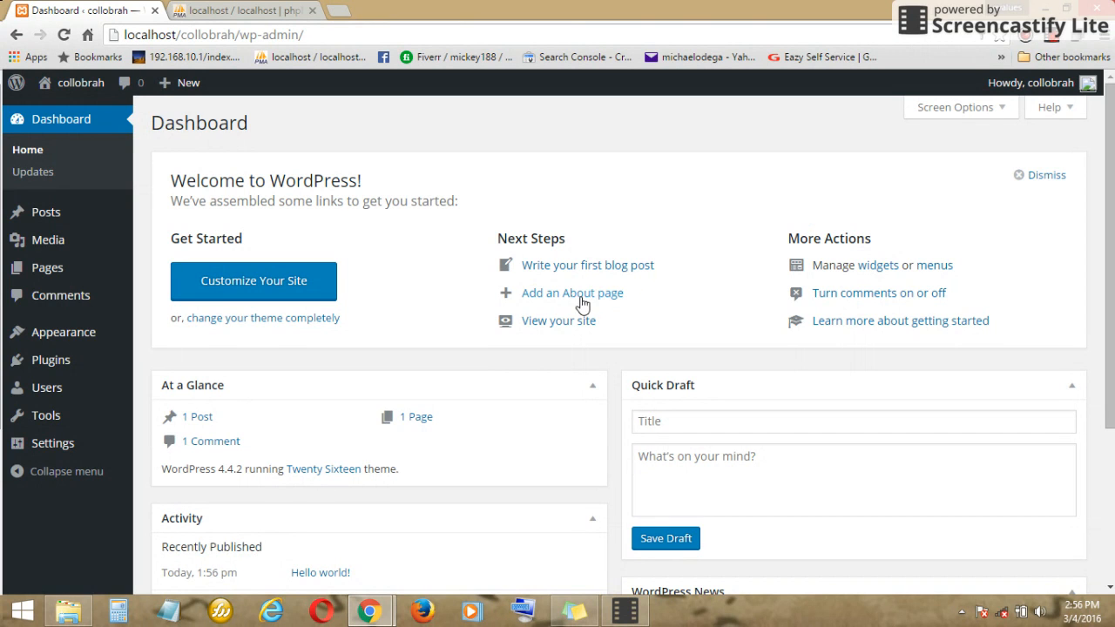
left_click(625, 610)
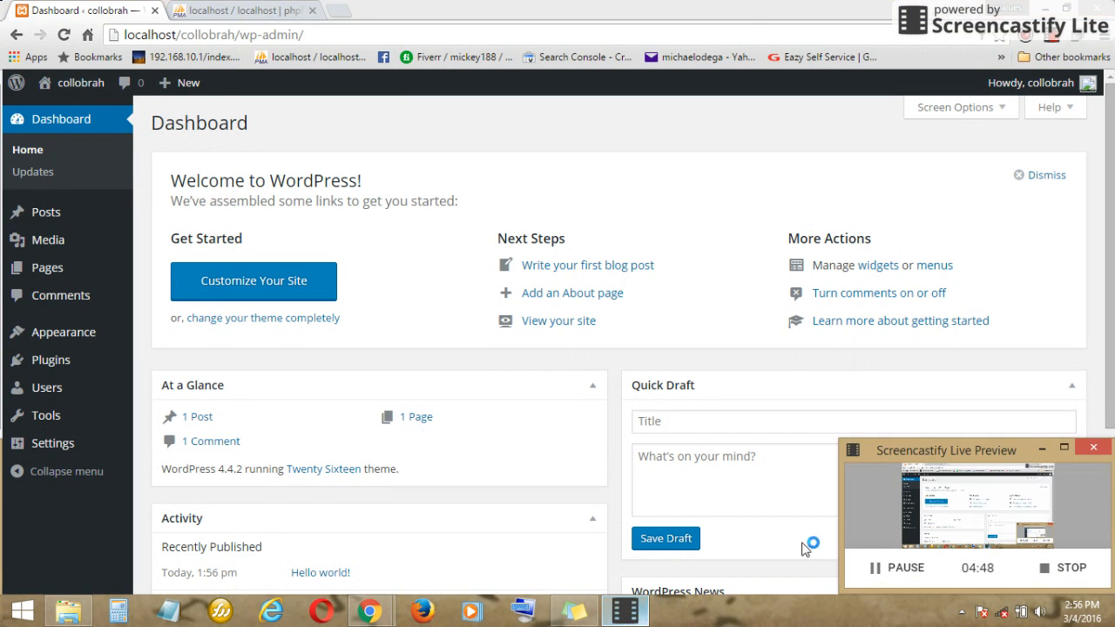